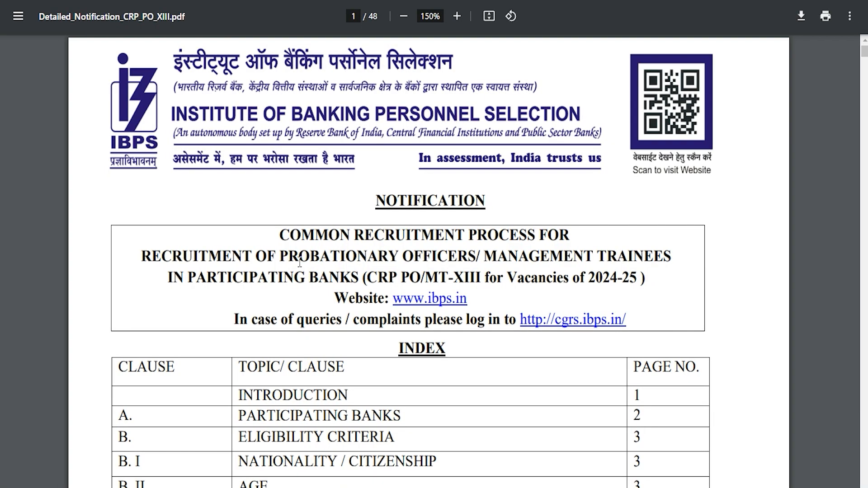
- Look through the IBPS PO/MT recruitment notification from its heading and index down to the online application link
left_click_drag(289, 257, 561, 248)
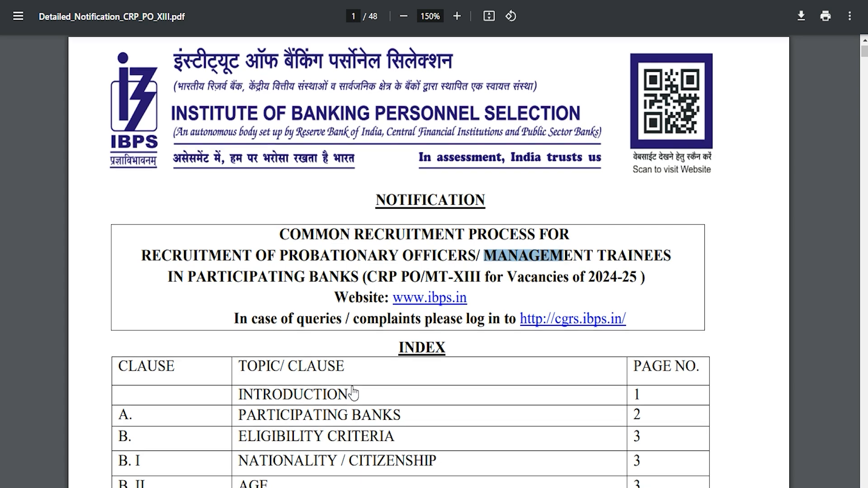
scroll(353, 393, "down", 5)
scroll(353, 393, "down", 5)
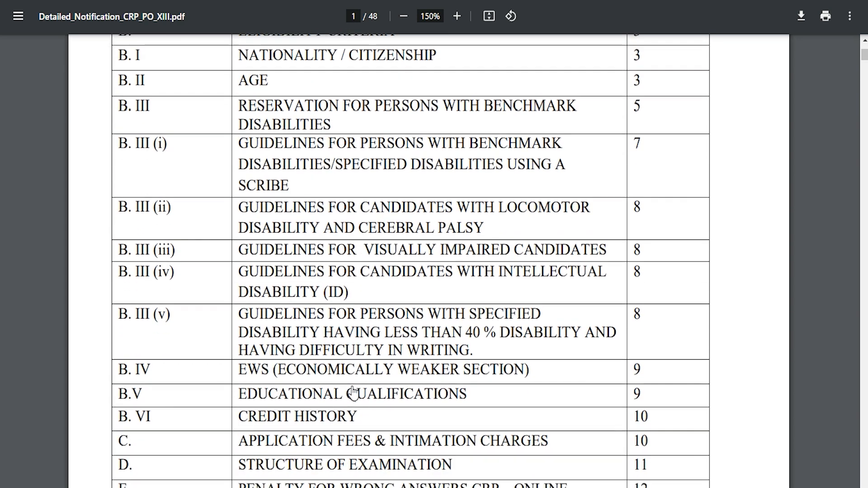
scroll(353, 394, "down", 5)
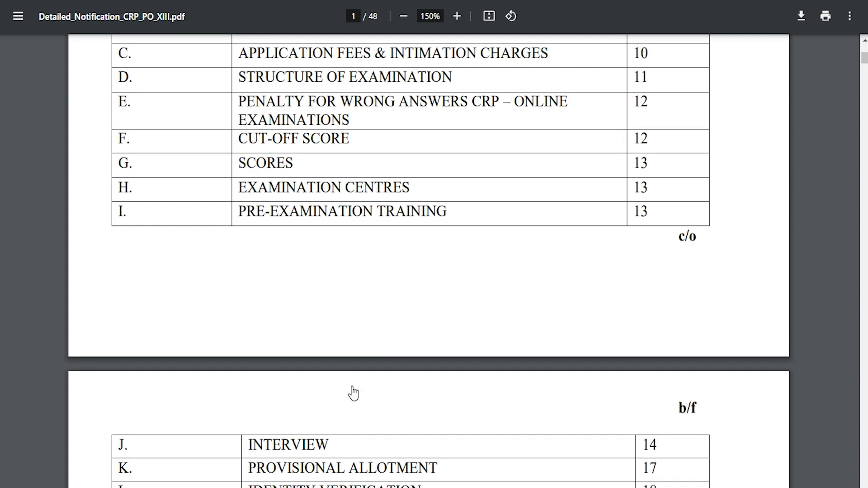
scroll(353, 393, "down", 19)
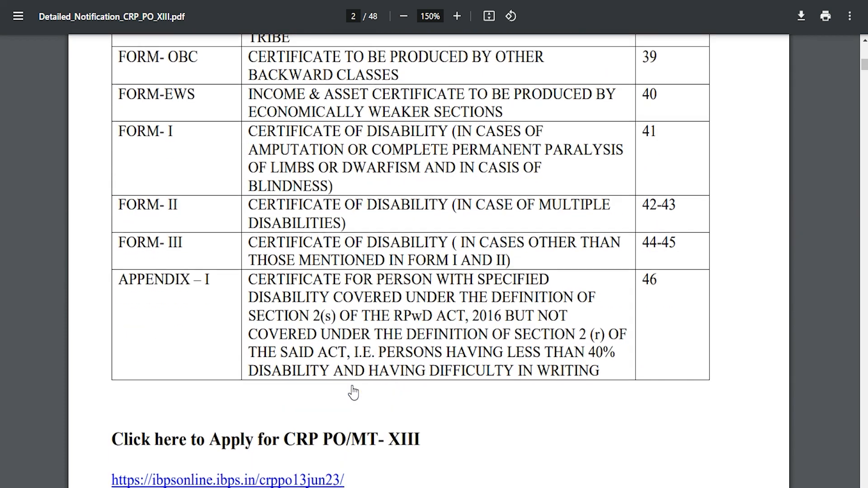
scroll(353, 394, "down", 13)
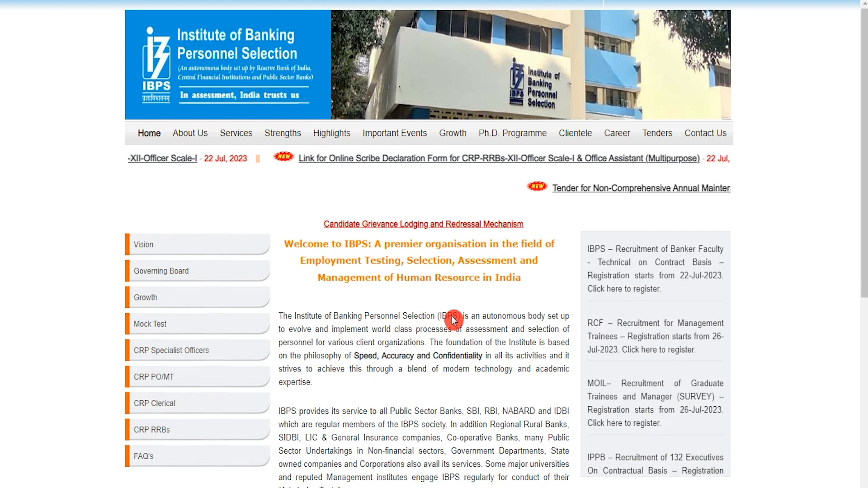
- Look over the IBPS official website's home page from the introduction to the section links and back
scroll(454, 320, "down", 8)
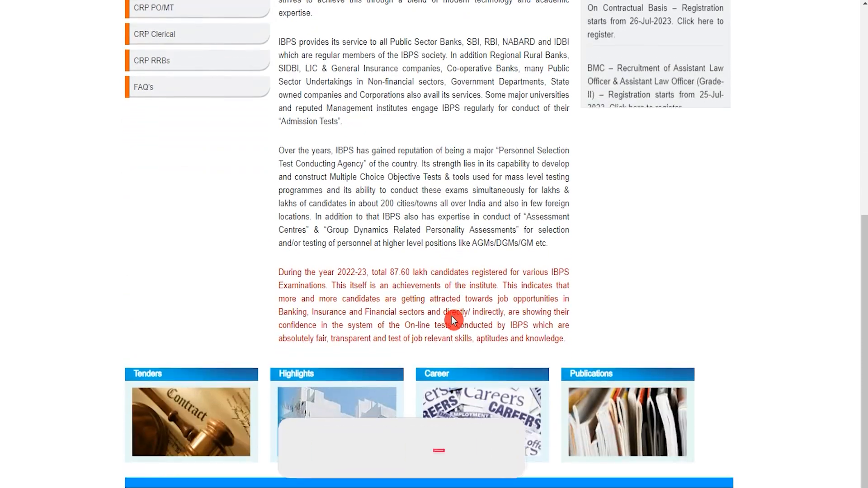
scroll(454, 319, "up", 2)
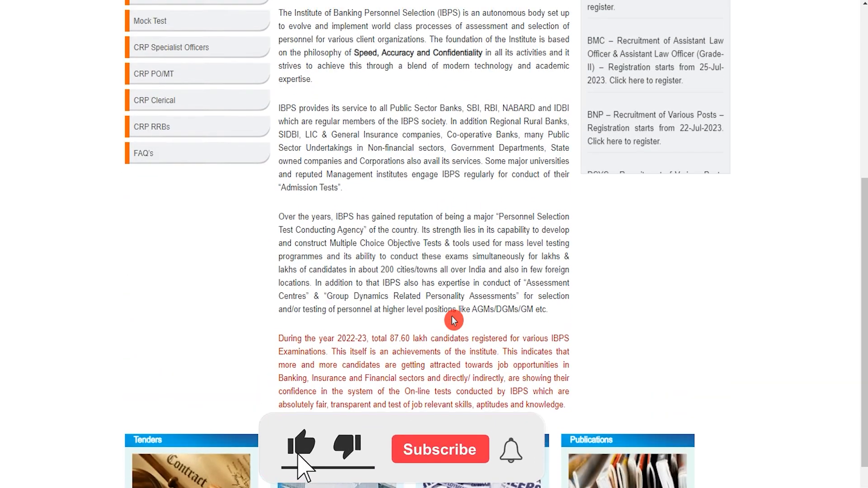
scroll(454, 320, "up", 7)
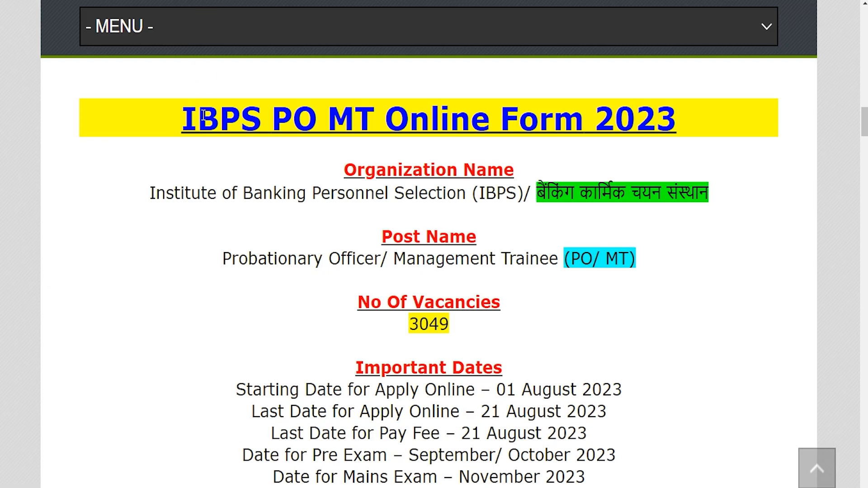
- Review the title, organization, post name and number of vacancies in the IBPS PO MT Online Form 2023 article
left_click_drag(189, 119, 663, 120)
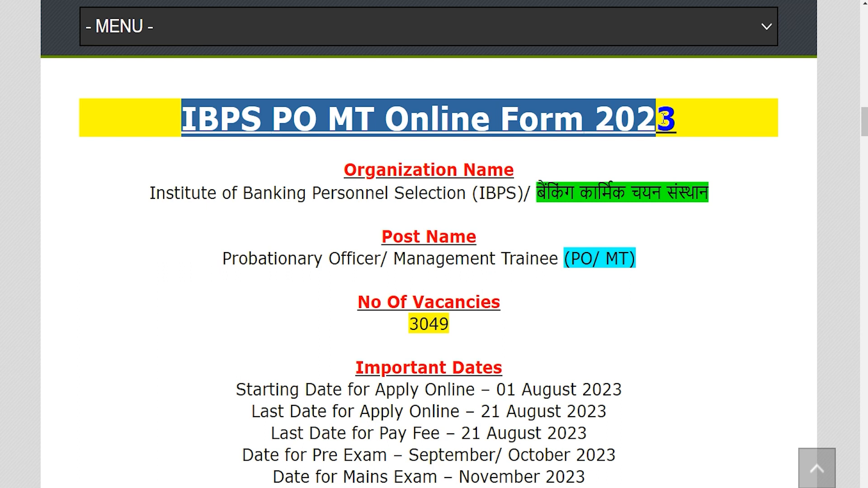
left_click_drag(185, 193, 530, 259)
left_click(573, 250)
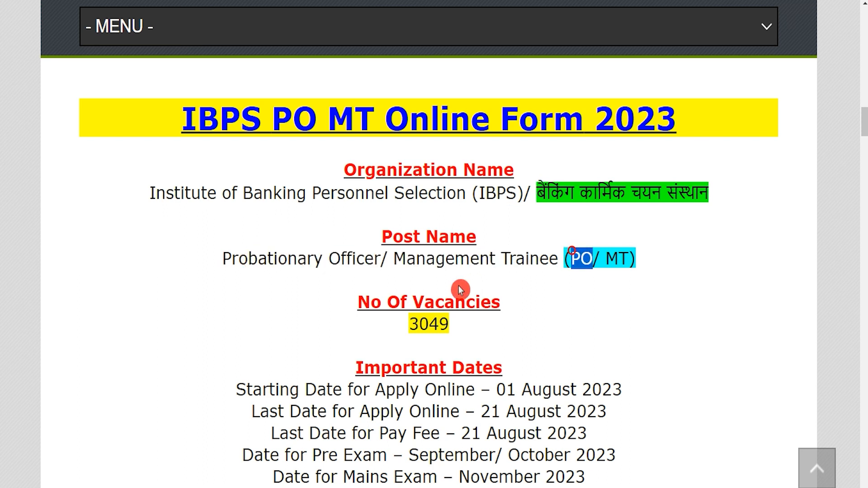
left_click_drag(409, 324, 450, 324)
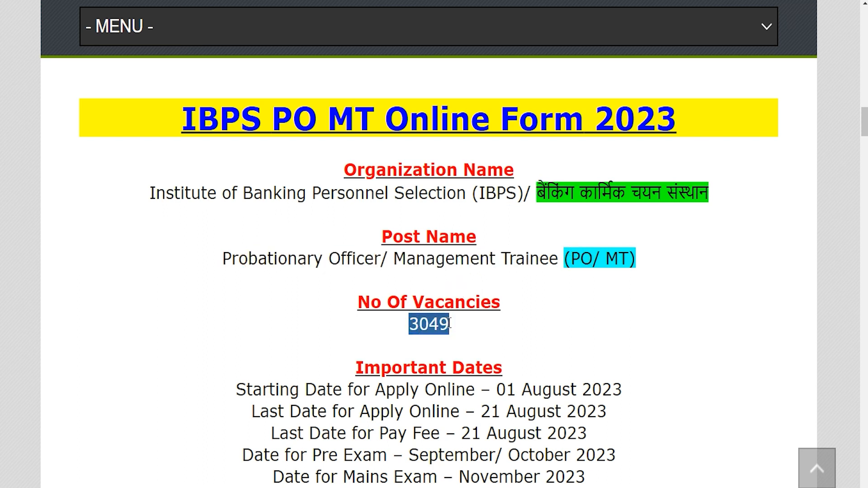
- Review the article's important dates, age limit, application fee, selection process, apply mode and job location
scroll(450, 324, "down", 1)
scroll(428, 310, "down", 1)
left_click_drag(497, 338, 616, 336)
left_click_drag(481, 358, 607, 358)
scroll(479, 351, "down", 10)
scroll(479, 351, "down", 4)
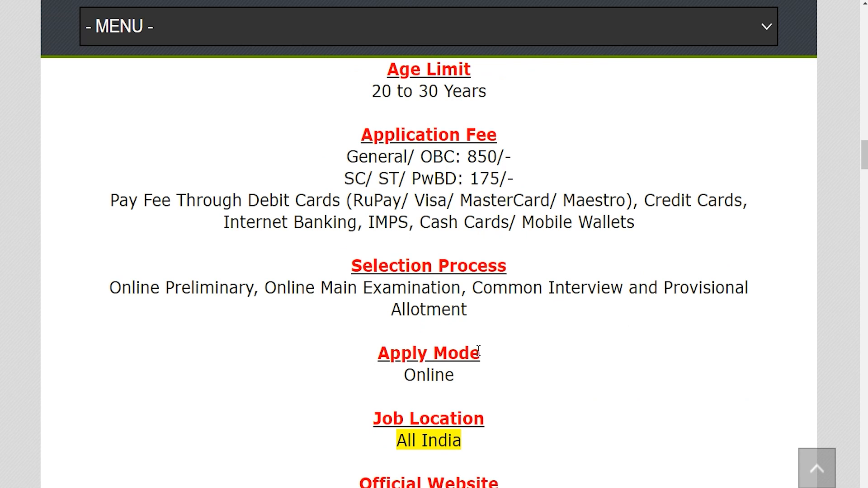
left_click_drag(407, 310, 468, 312)
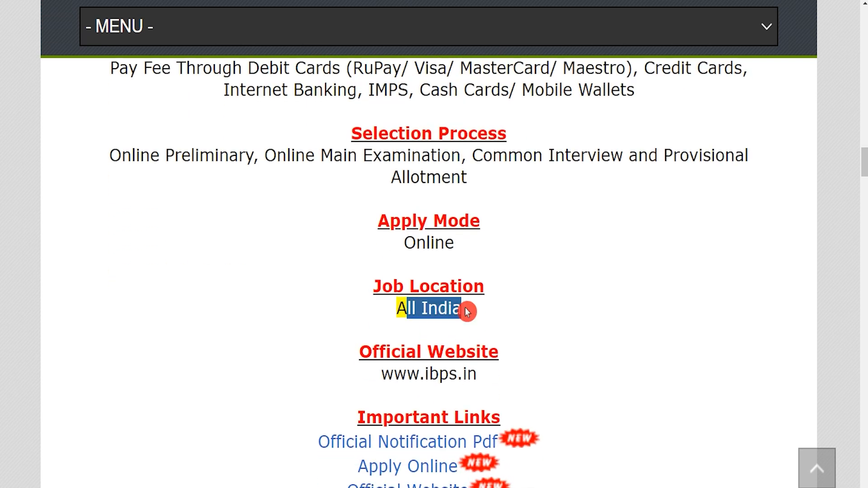
scroll(467, 312, "down", 1)
scroll(467, 312, "down", 1)
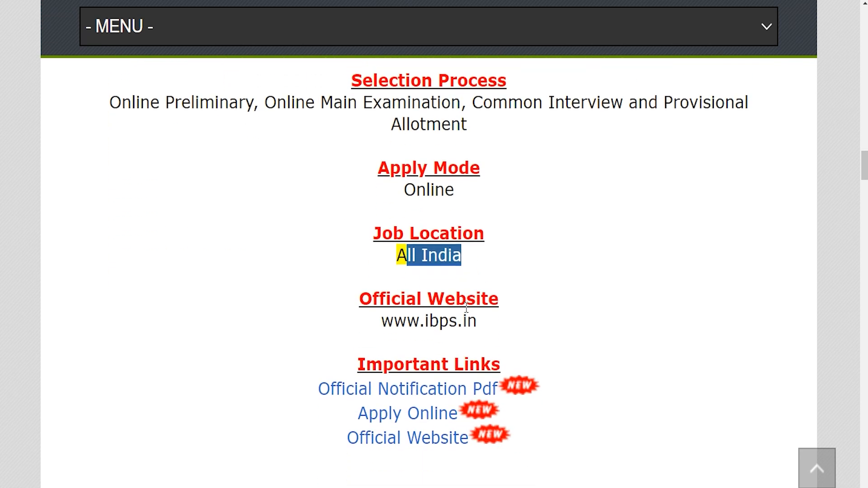
- Switch to the official notification PDF listed under Important Links and examine its recruitment title and CRP designation
left_click_drag(366, 364, 491, 365)
left_click_drag(300, 398, 500, 397)
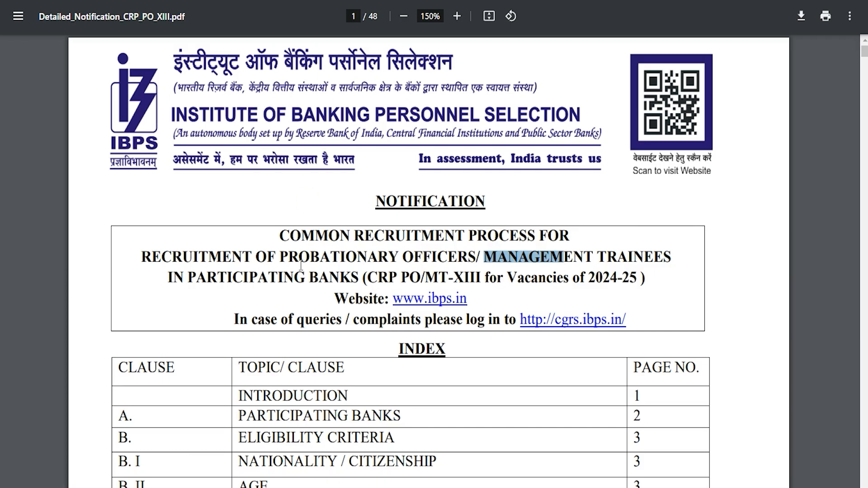
left_click_drag(306, 249, 406, 246)
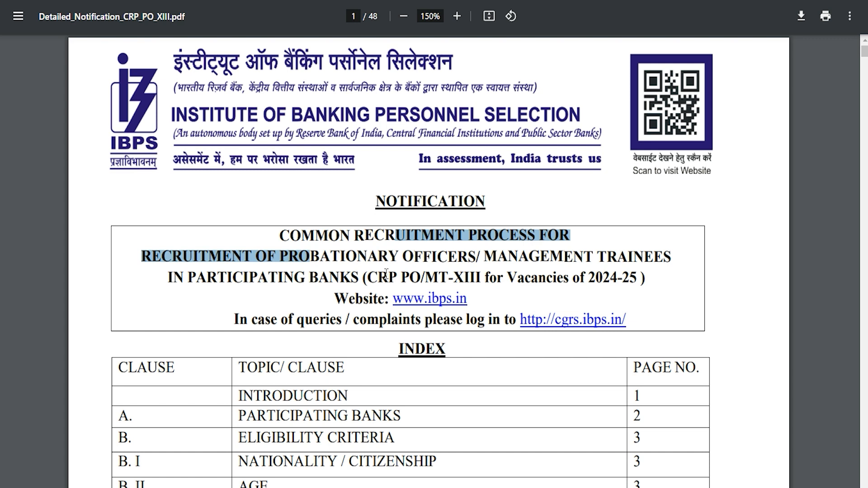
left_click(364, 260)
left_click_drag(367, 277, 481, 277)
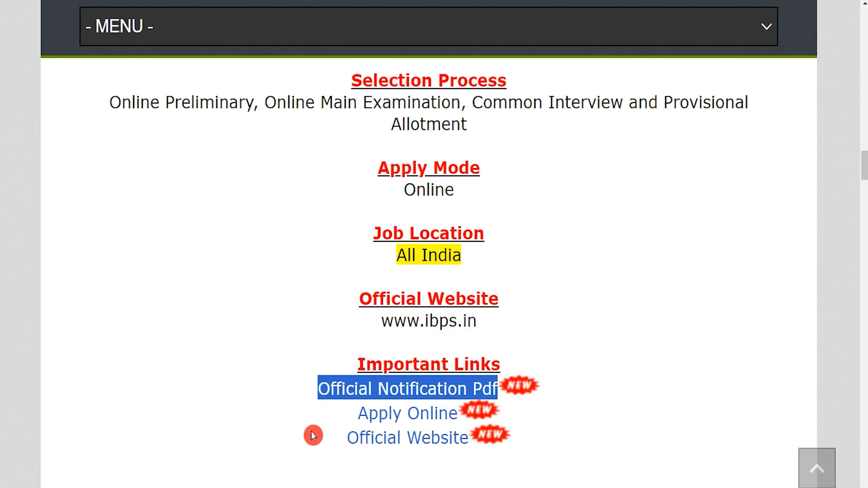
- Go to the Apply Online portal, check the login fields for registered candidates and start a new registration
left_click_drag(332, 413, 457, 414)
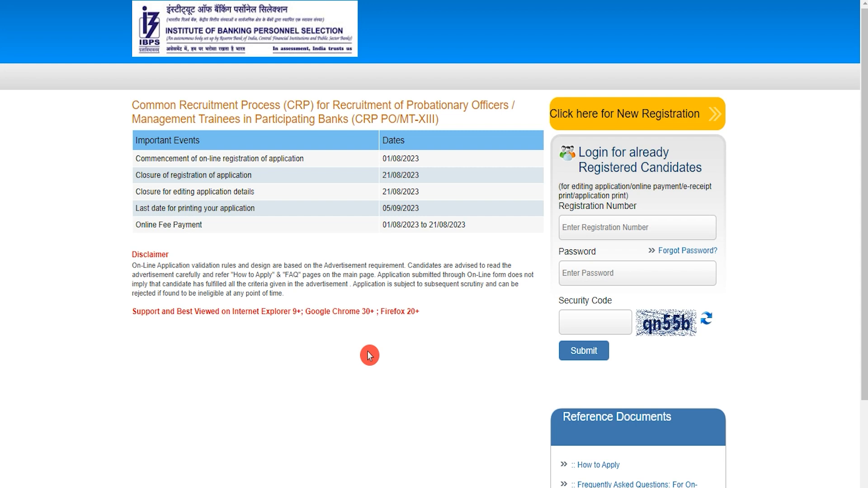
left_click(590, 225)
left_click(586, 272)
left_click(591, 321)
left_click(625, 341)
left_click(661, 115)
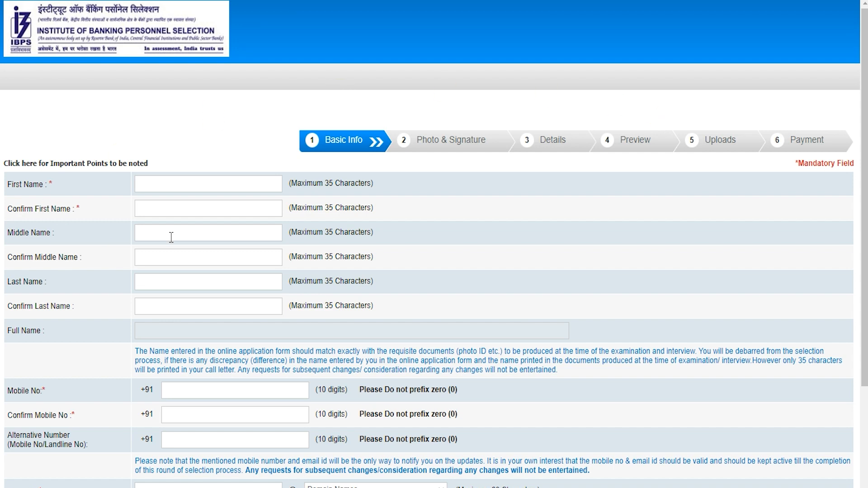
- Enter the candidate's first name and repeat it in the confirmation field
left_click(193, 180)
type("Amit")
key("Tab")
left_click(55, 318)
- Go through the mobile number, mobile confirmation and alternative number fields of the basic information form
left_click(186, 389)
scroll(186, 389, "down", 3)
left_click(185, 325)
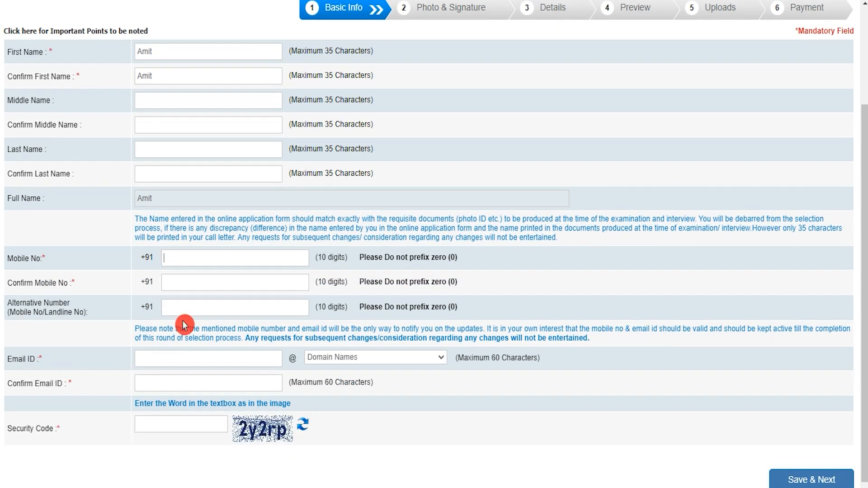
left_click(189, 286)
left_click(33, 297)
left_click(20, 300)
- Fill in the candidate's e-mail ID with the gmail.com domain and repeat the full address in the confirmation field
left_click(175, 361)
type("abc")
left_click(330, 358)
left_click(327, 389)
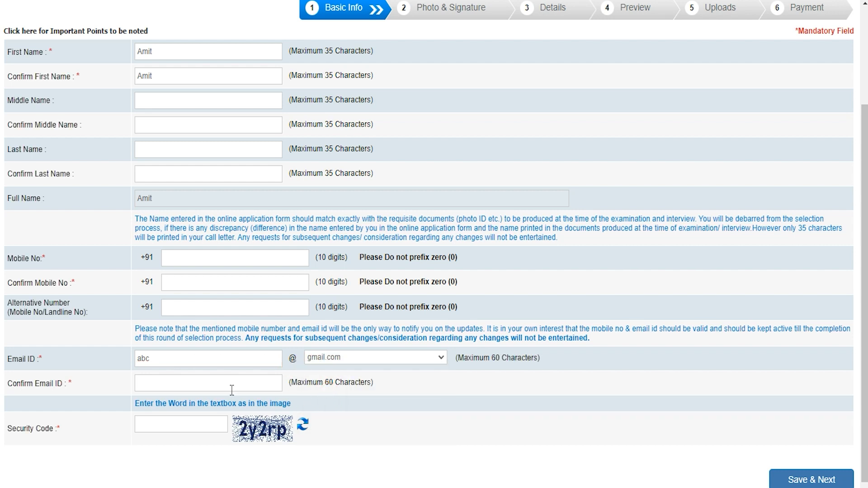
type("abc@")
- Go to the security code field and save the basic information to continue to Photo & Signature
left_click(208, 423)
scroll(617, 409, "down", 1)
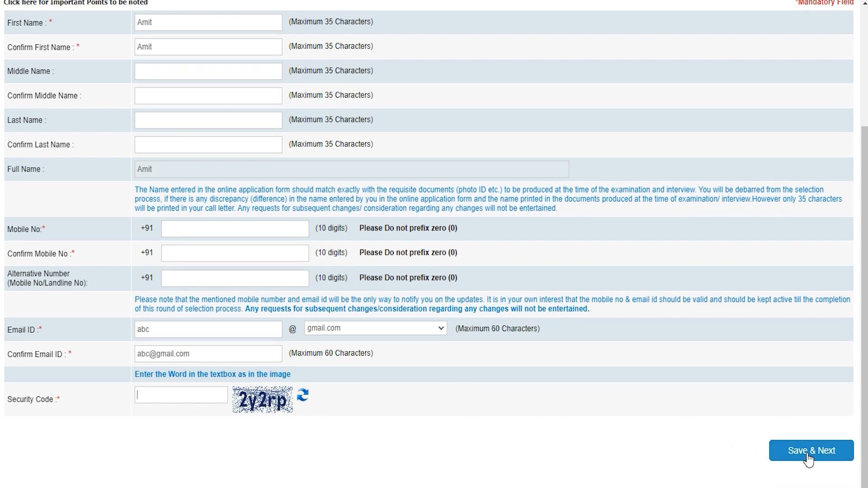
left_click(809, 460)
left_click(368, 296)
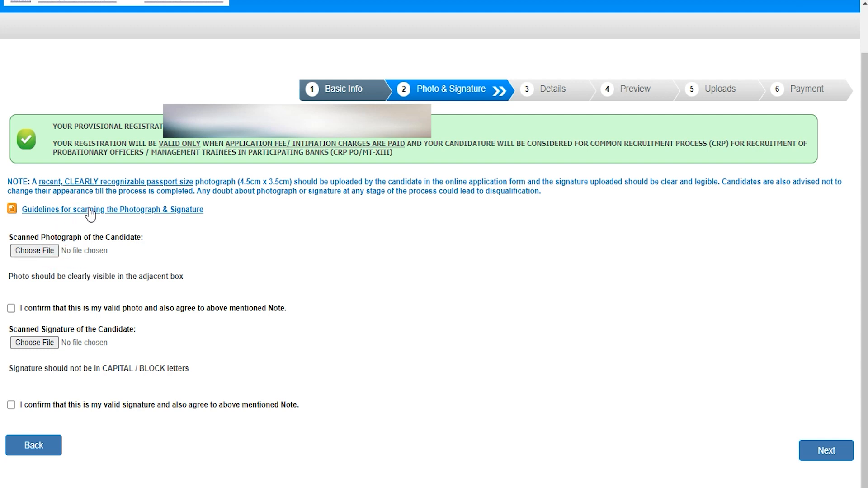
- Open the photograph and signature scanning guidelines and examine the required dimensions and file sizes
left_click(181, 215)
scroll(335, 312, "down", 1)
left_click_drag(332, 191, 403, 180)
scroll(389, 257, "down", 3)
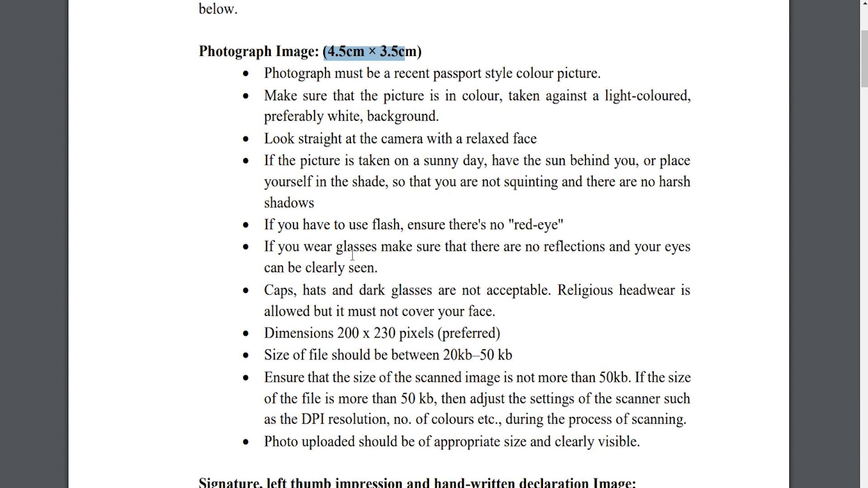
left_click_drag(340, 333, 510, 359)
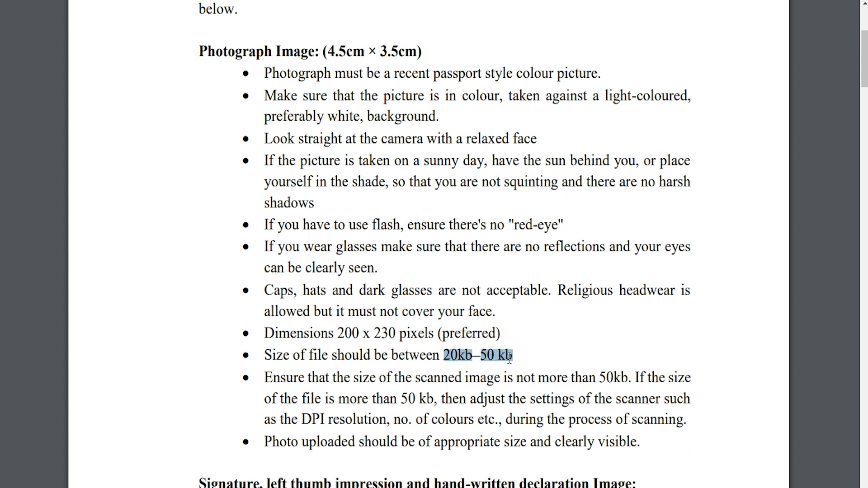
scroll(478, 357, "down", 6)
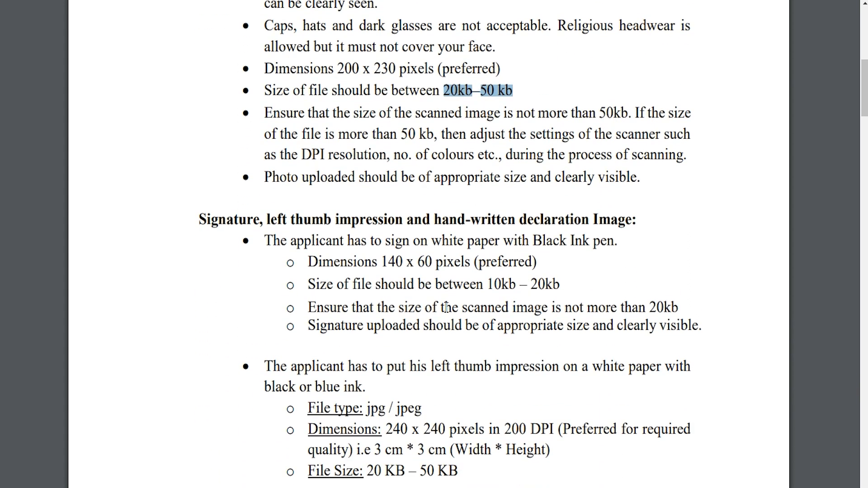
left_click_drag(490, 284, 557, 285)
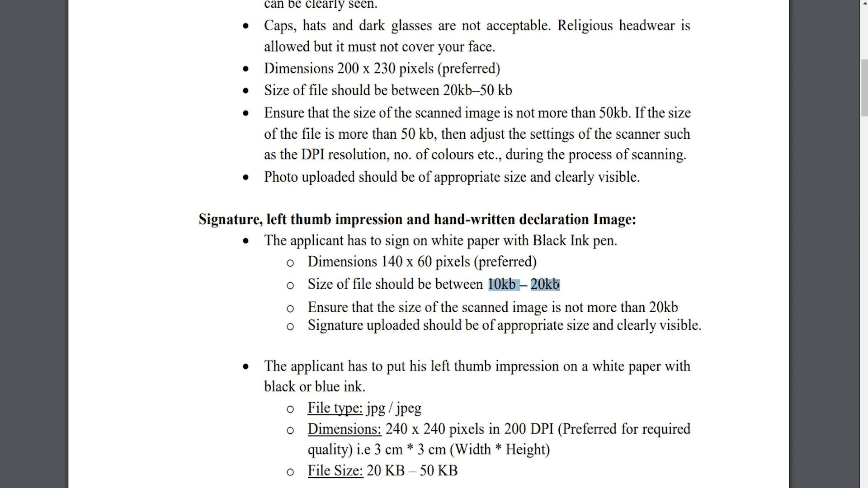
left_click_drag(382, 261, 435, 263)
scroll(434, 262, "up", 10)
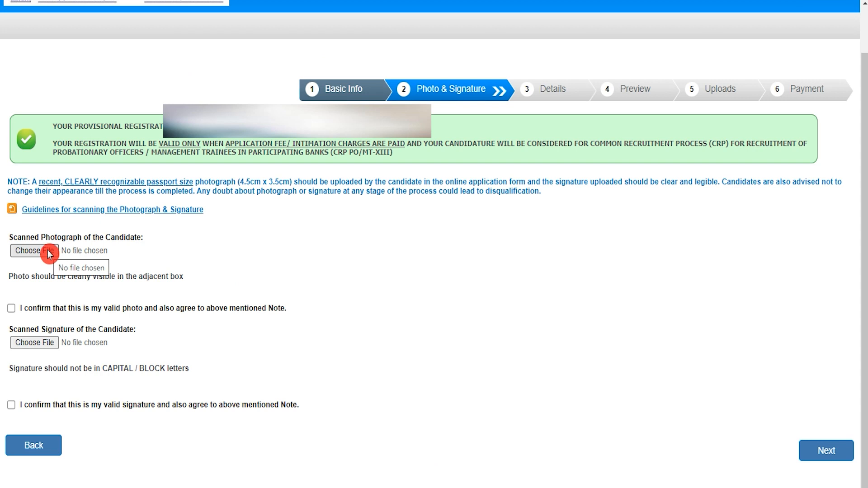
- Open the file selection for the candidate's scanned photograph
left_click(49, 254)
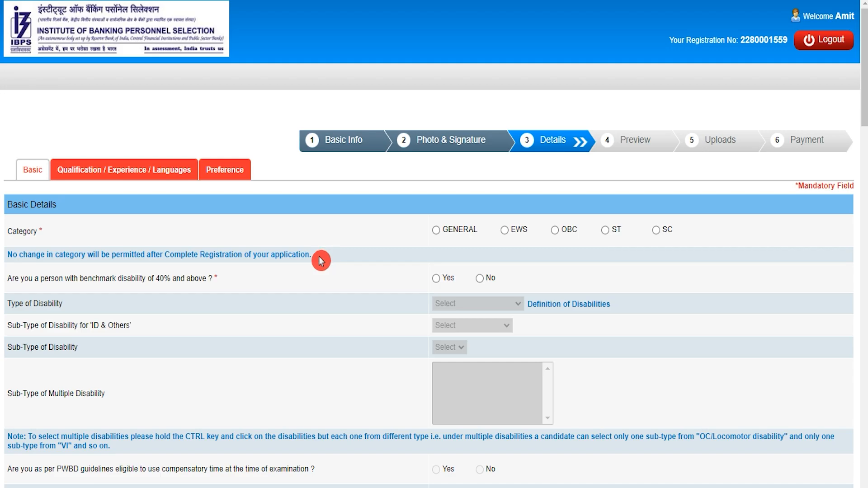
- Set the category to SC and answer No to having a benchmark disability of 40% and above
left_click(657, 231)
left_click(540, 173)
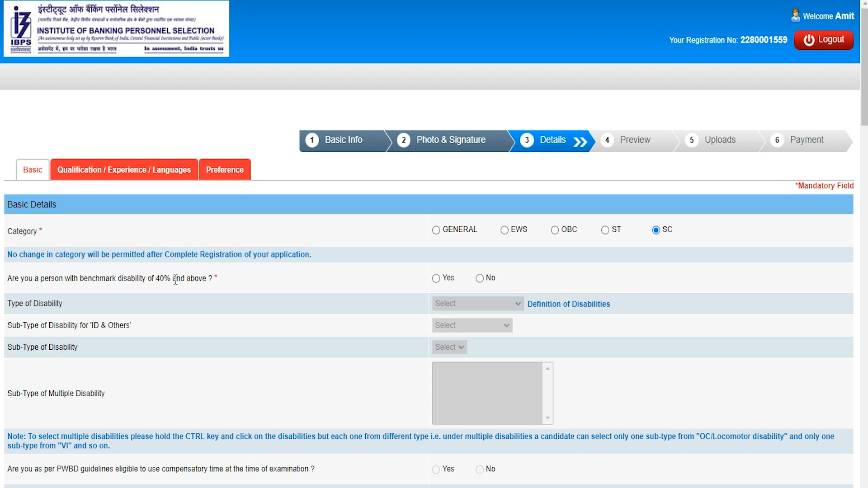
left_click(438, 281)
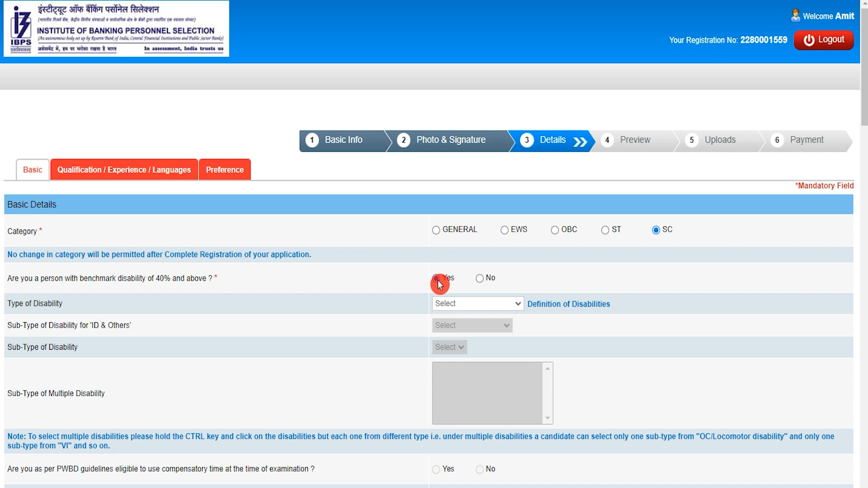
left_click(480, 279)
scroll(439, 333, "down", 4)
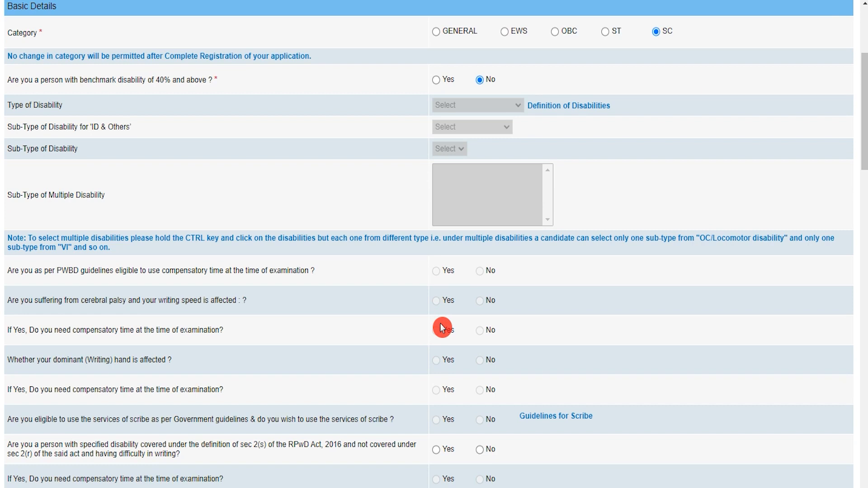
- Answer No to the 1984 riots family question and to the specified disability question under the RPwD Act, 2016
scroll(442, 304, "down", 4)
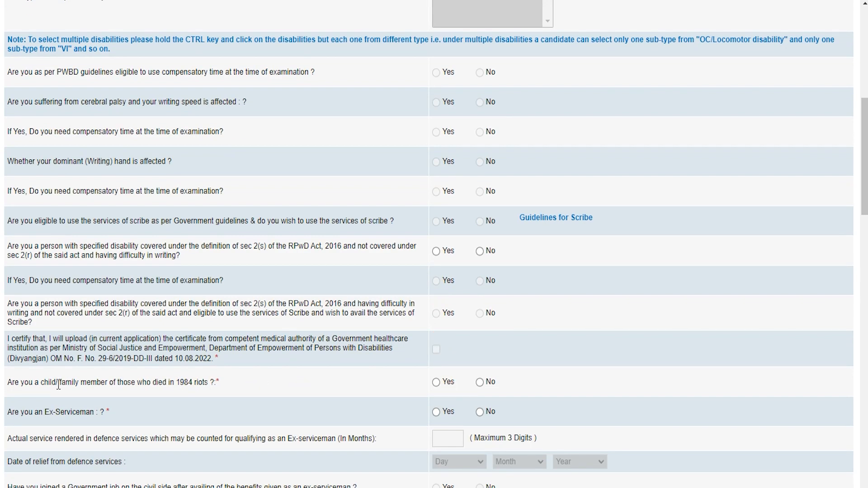
left_click(35, 384)
left_click(431, 386)
left_click(480, 385)
left_click(481, 252)
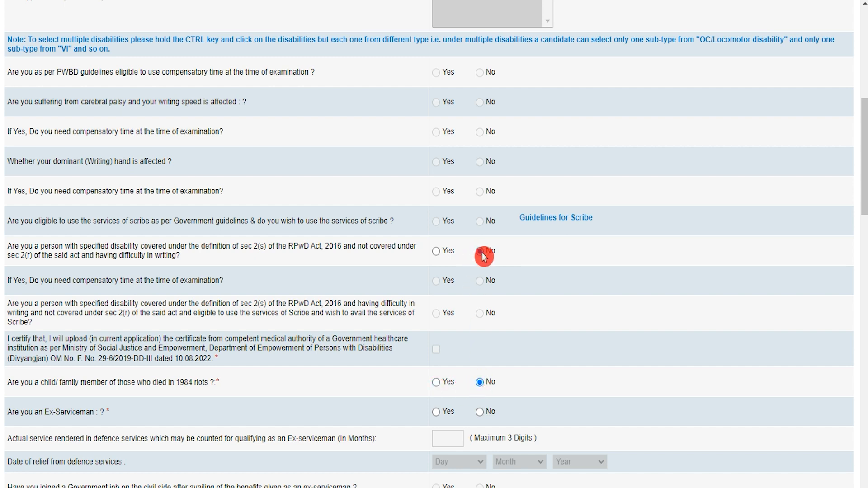
- Answer No to being an Ex-Serviceman and set the religion to Hindu
left_click(26, 412)
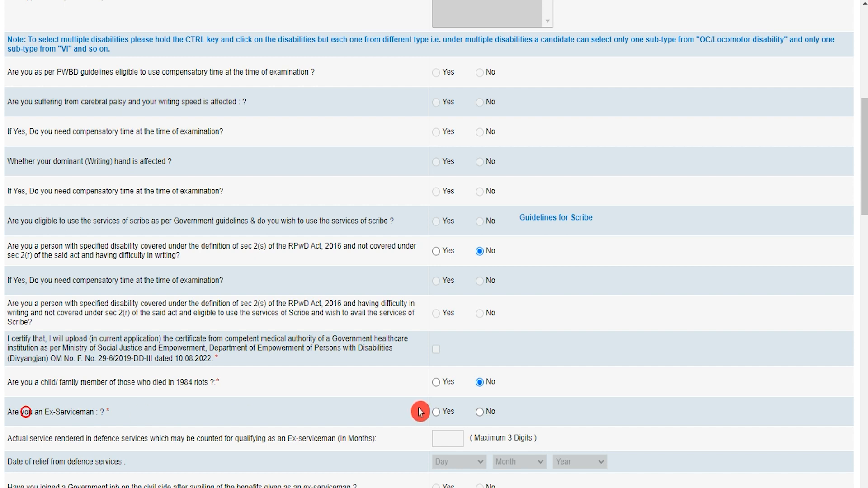
left_click(481, 412)
scroll(478, 414, "down", 5)
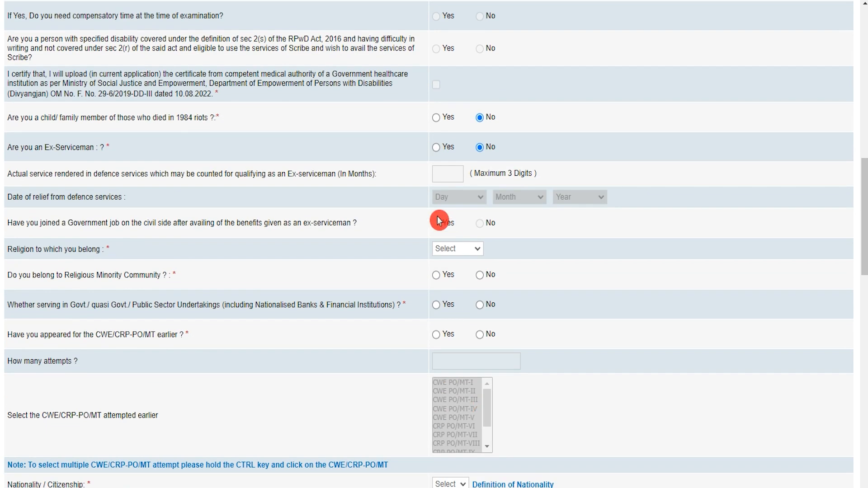
left_click(33, 246)
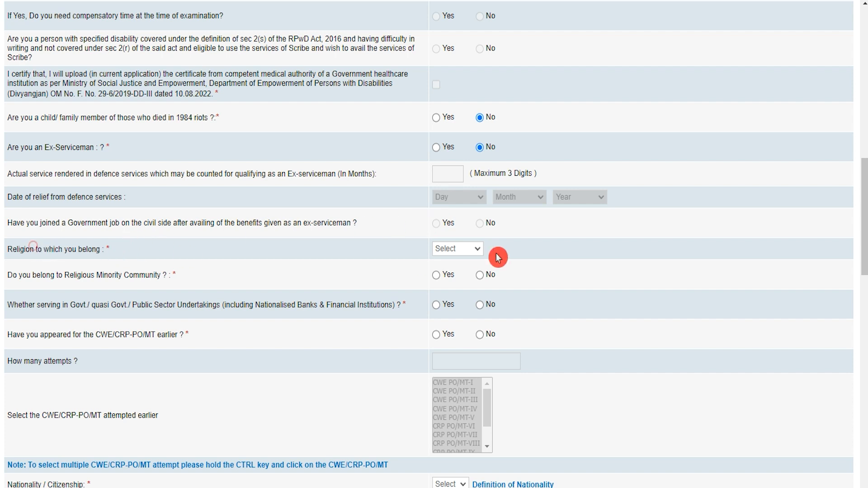
left_click(458, 249)
left_click(455, 294)
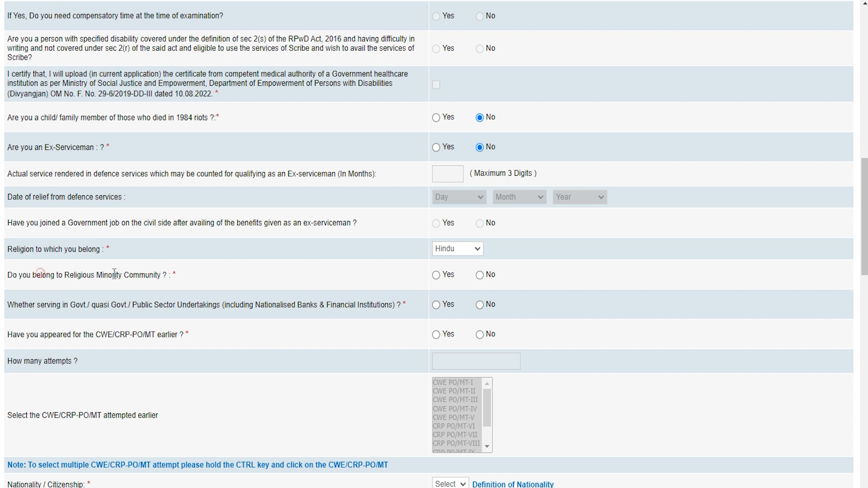
- Answer No to belonging to a religious minority community and to serving in Govt./quasi Govt./Public Sector Undertakings
left_click(436, 276)
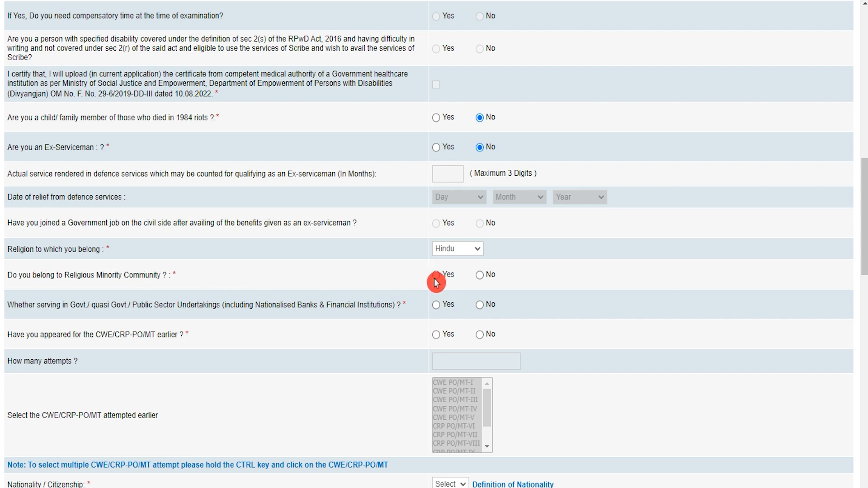
left_click(482, 276)
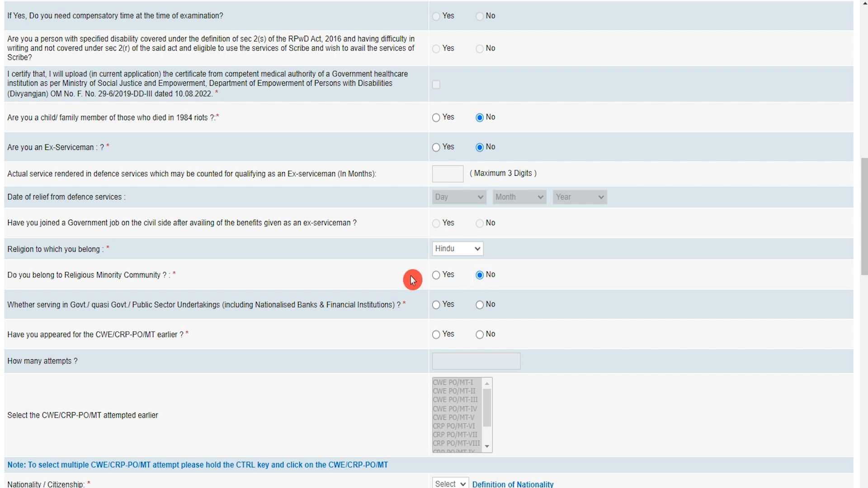
left_click(24, 307)
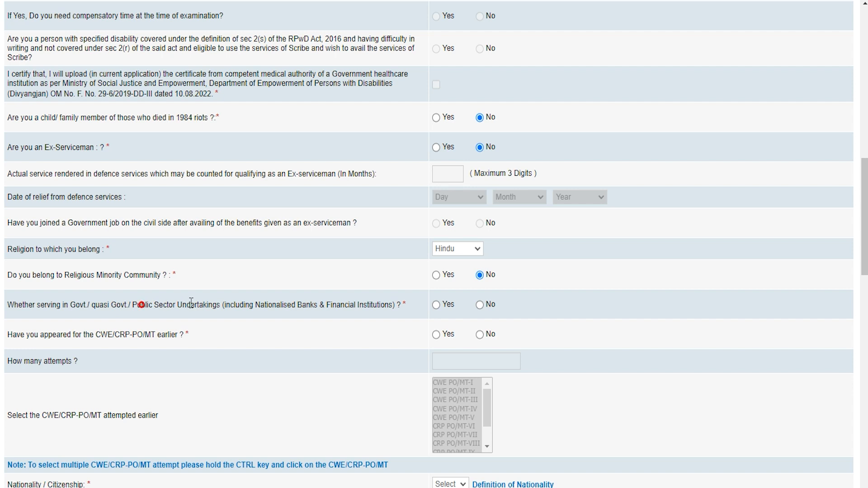
left_click(437, 306)
left_click(471, 310)
left_click(436, 336)
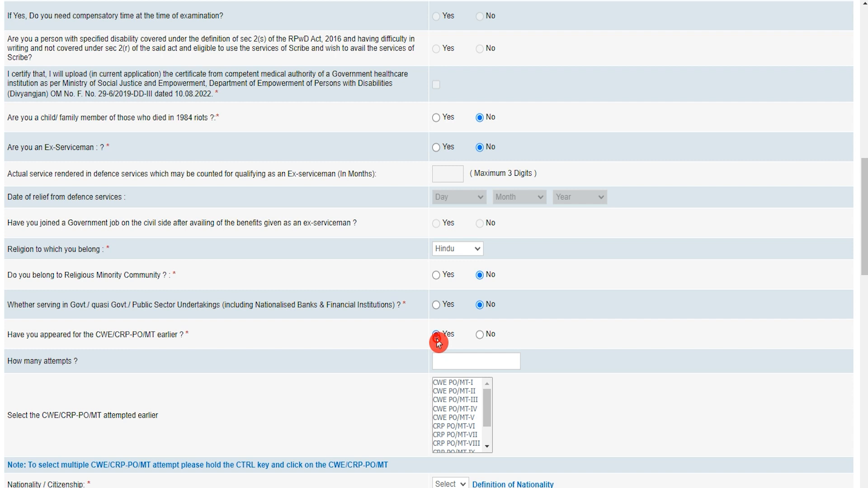
left_click(455, 363)
scroll(466, 414, "down", 2)
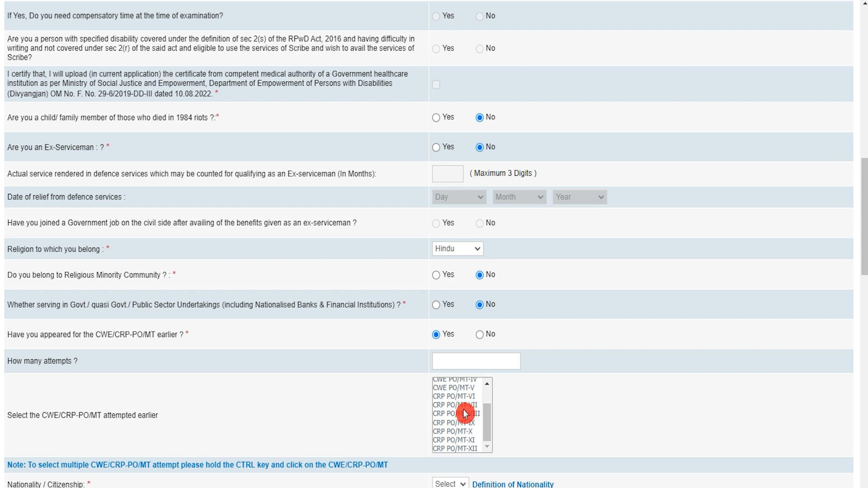
- Answer No to having appeared for the CWE/CRP-PO/MT earlier and set the nationality to Indian
left_click(480, 334)
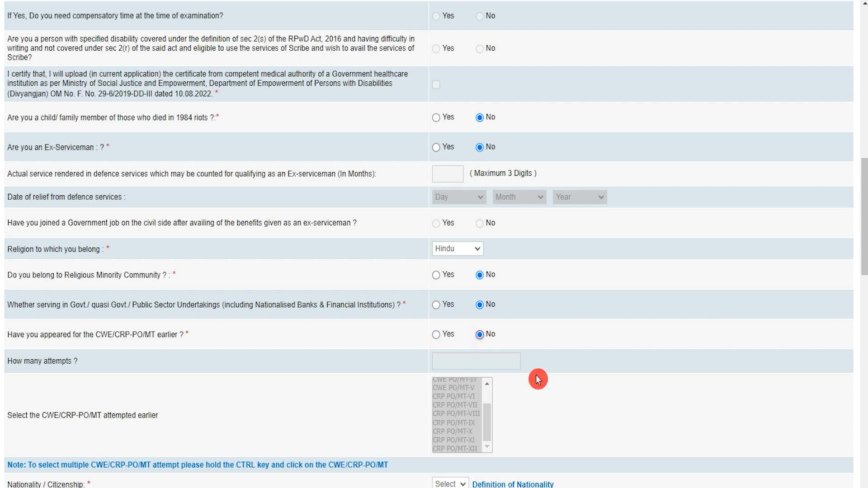
scroll(538, 379, "down", 4)
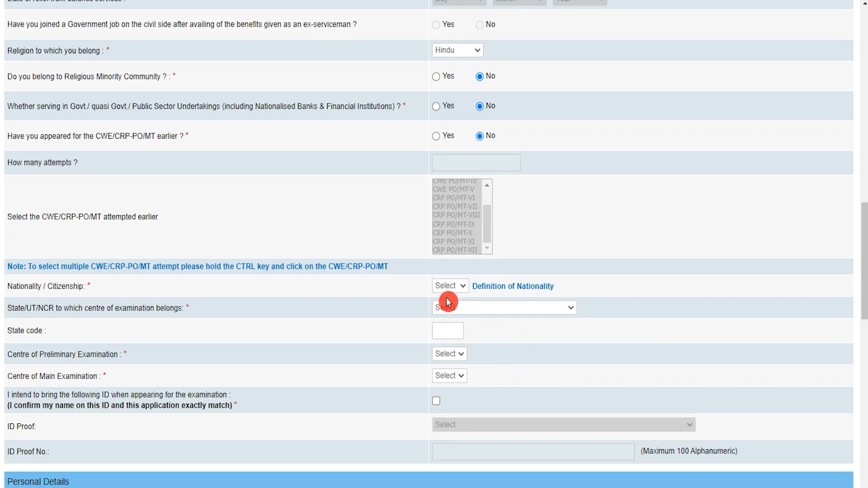
left_click(450, 287)
left_click(452, 312)
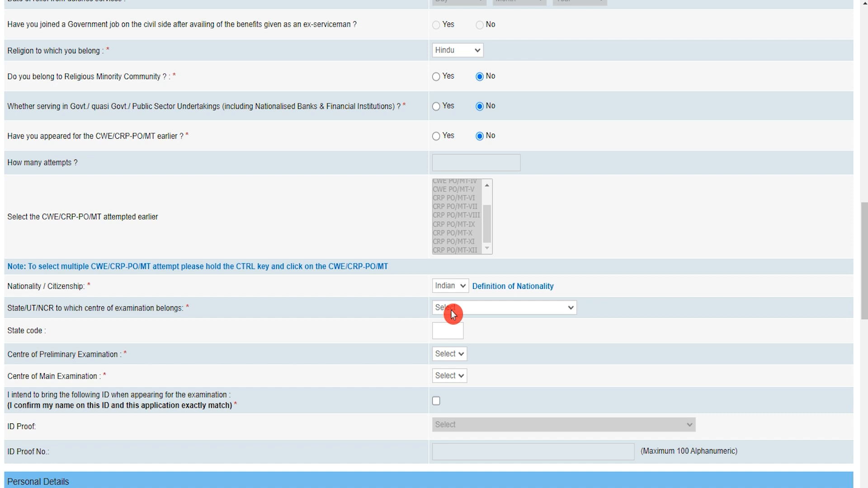
- Set the State/UT/NCR of the examination centre to Haryana
left_click(453, 312)
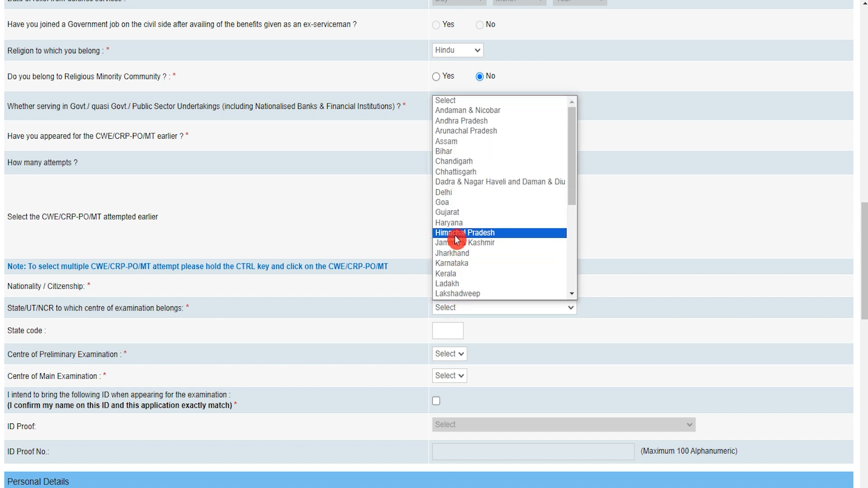
left_click(455, 224)
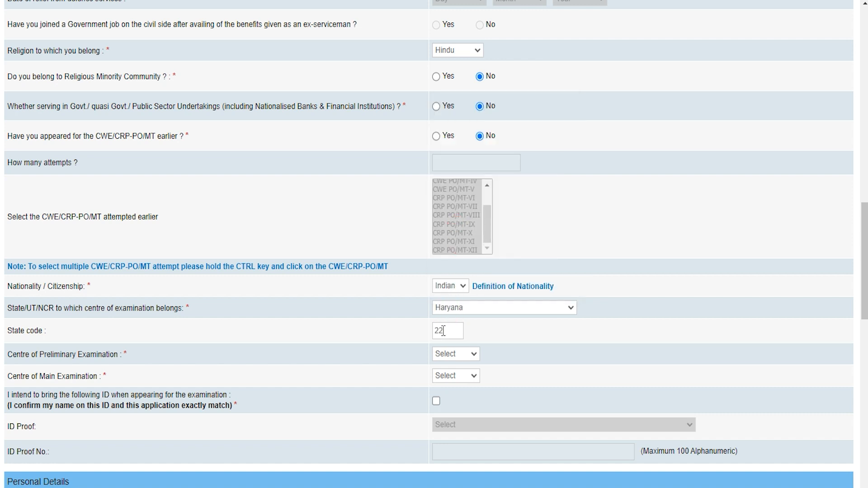
left_click(447, 327)
- Choose Ambala as the centre of preliminary examination and Faridabad as the centre of main examination
left_click(449, 363)
left_click(449, 364)
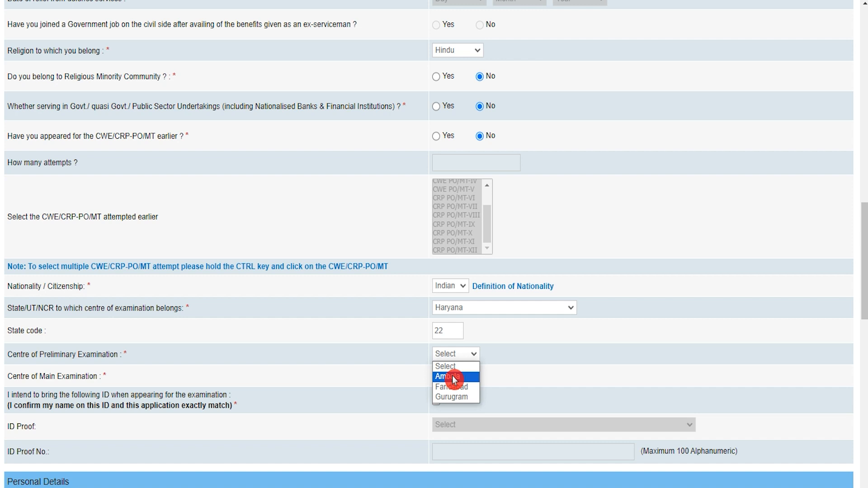
left_click(455, 380)
scroll(451, 374, "down", 2)
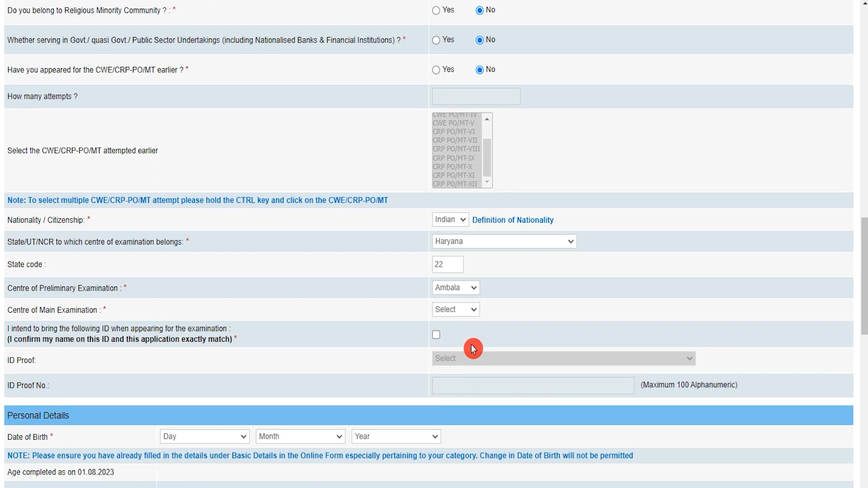
left_click(461, 314)
left_click(461, 344)
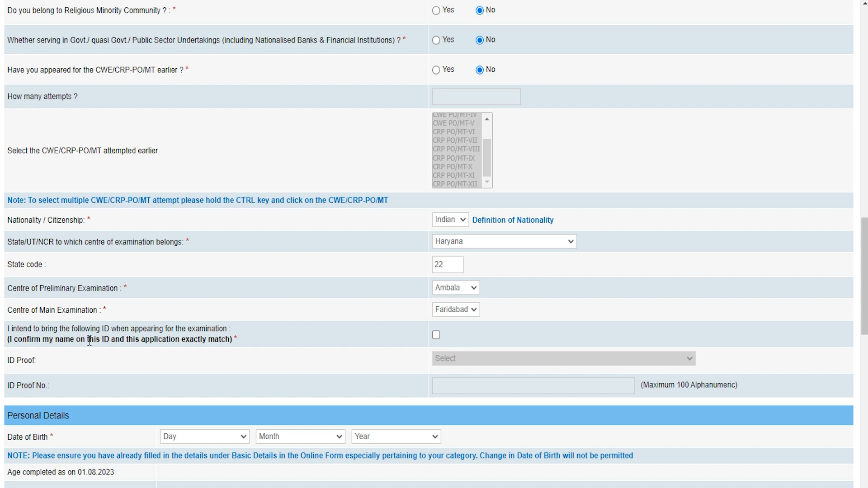
- Confirm the intention to bring a matching ID to the examination and choose PAN Card as the ID proof
left_click(437, 336)
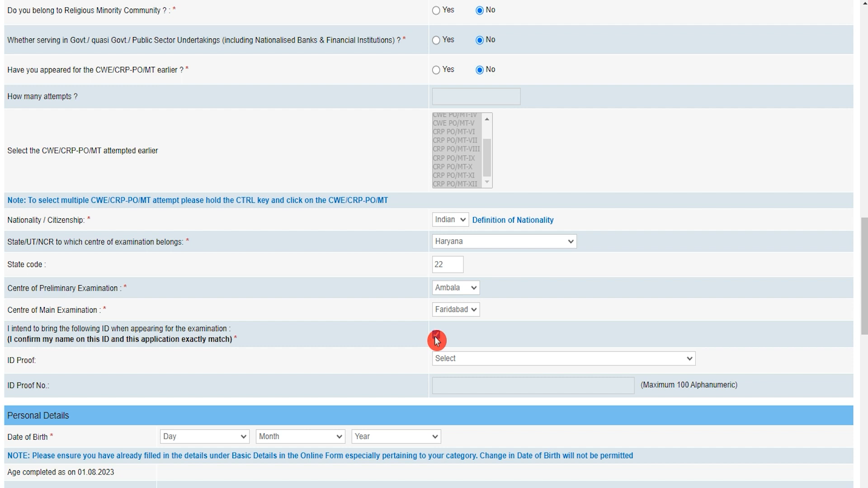
left_click(452, 360)
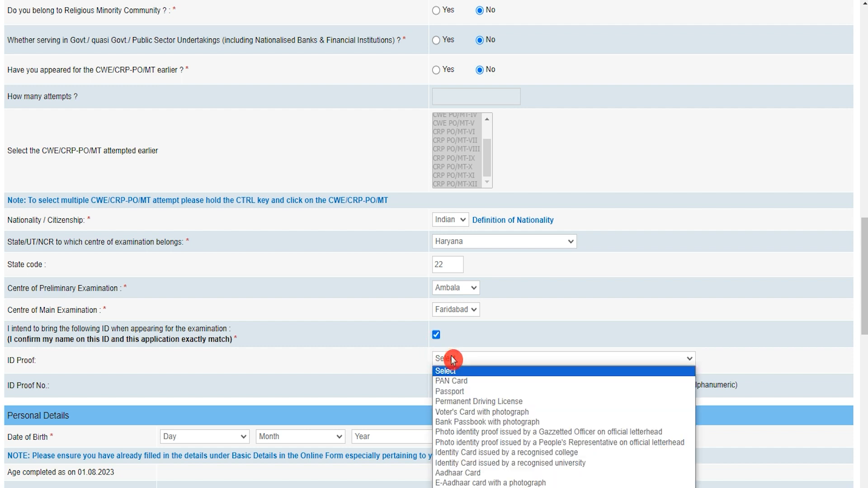
left_click(452, 381)
left_click(461, 384)
- Choose the day and month of the candidate's date of birth in the personal details
scroll(461, 382, "down", 4)
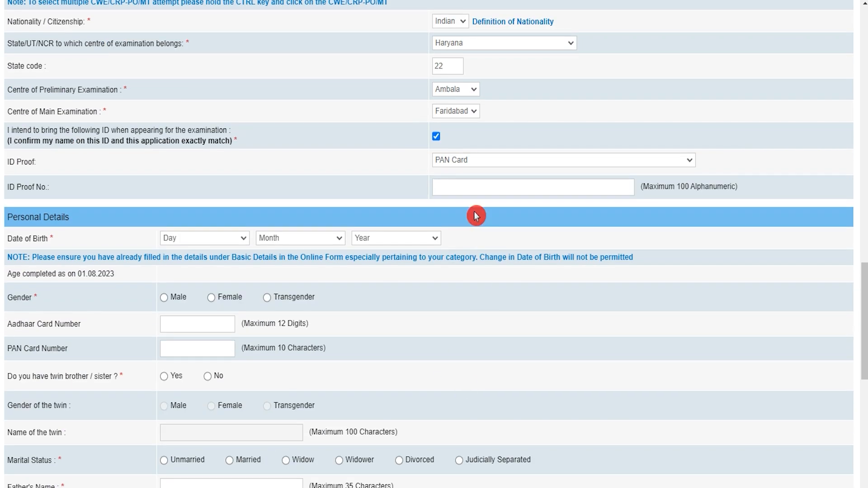
left_click(213, 238)
left_click(207, 256)
left_click(285, 238)
left_click(284, 270)
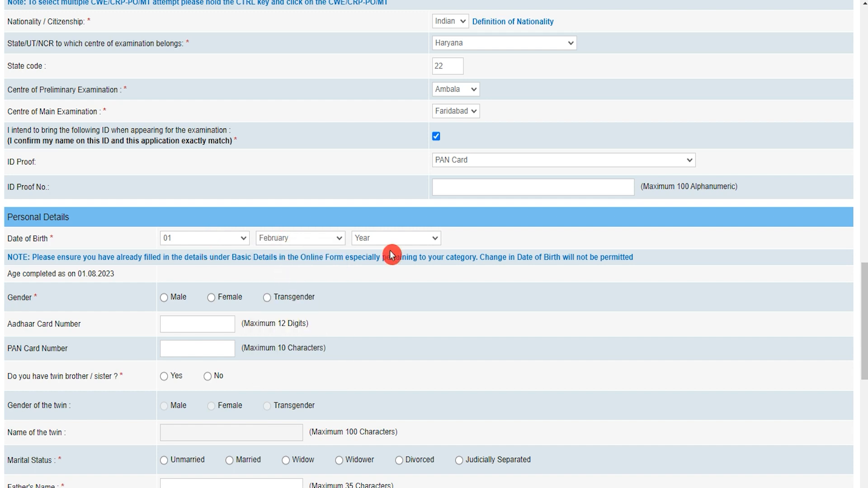
- Set the gender to Male and answer No to having a twin brother or sister
left_click(164, 297)
scroll(182, 297, "down", 1)
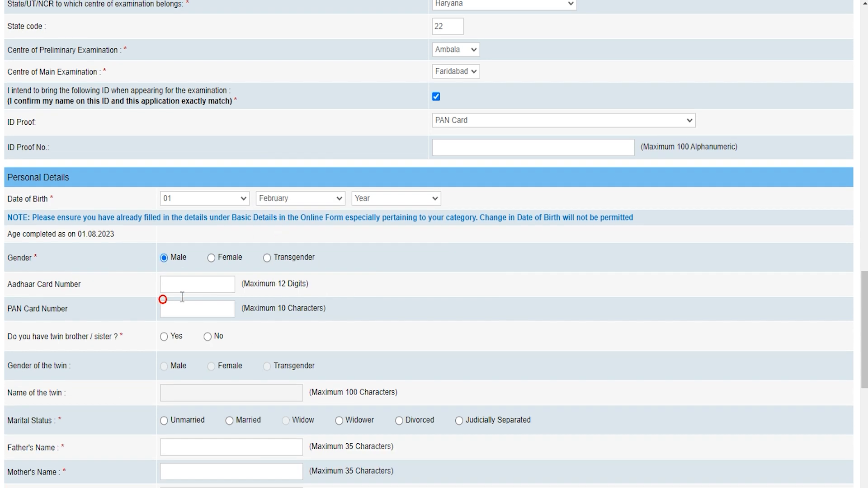
scroll(183, 297, "down", 2)
left_click(194, 186)
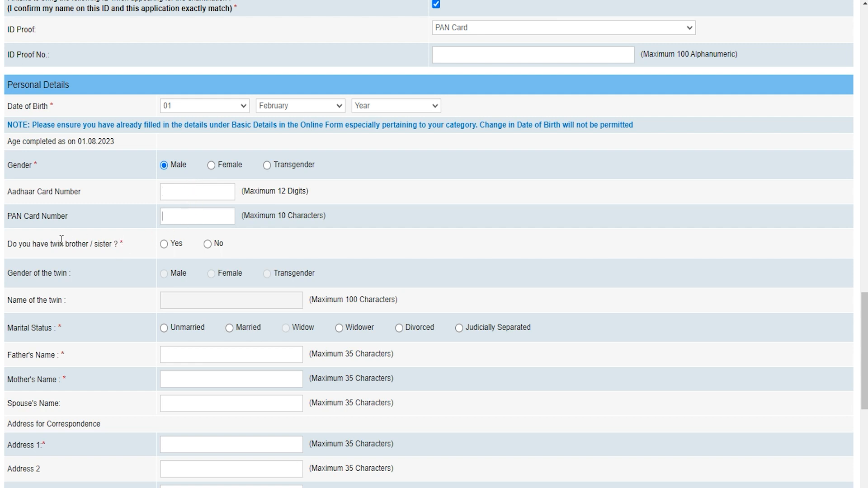
left_click(159, 251)
left_click(165, 245)
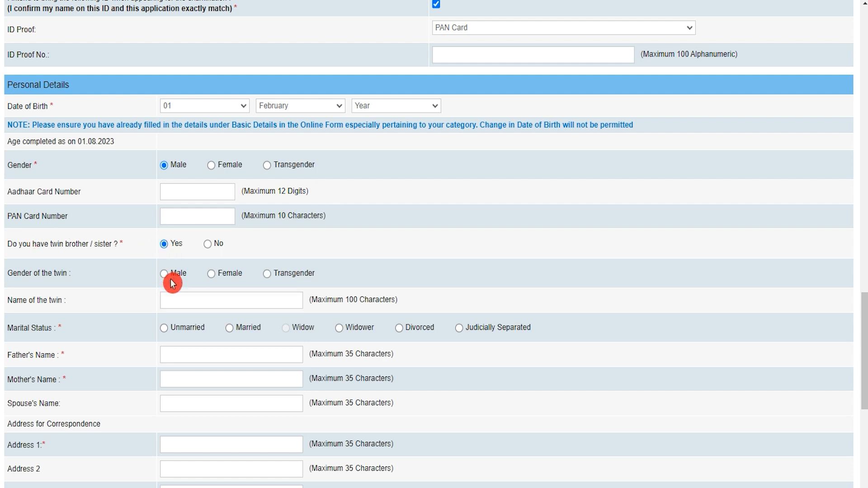
left_click(208, 245)
- Set the marital status to Unmarried and enter the father's and mother's names
scroll(252, 291, "down", 3)
left_click(11, 193)
left_click(165, 198)
left_click(193, 225)
type("Rakesh")
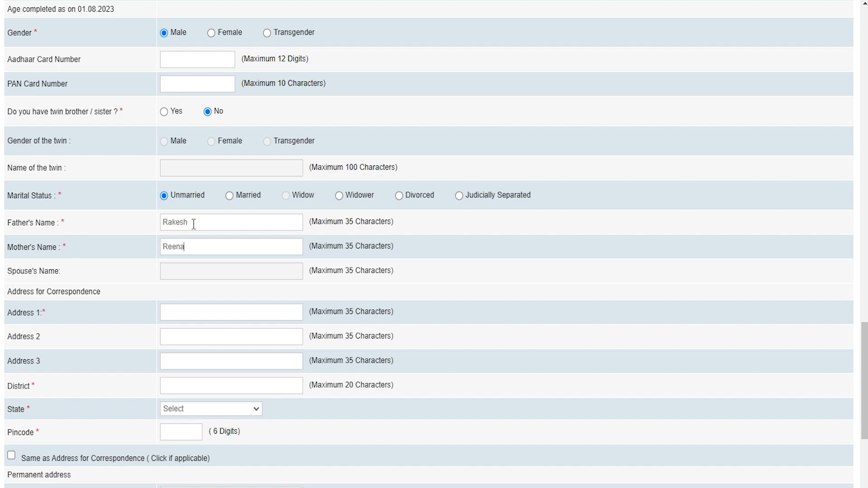
left_click(86, 279)
- Mark the permanent address as same as the correspondence address and choose Correspondence Address for GST invoicing
scroll(86, 284, "down", 5)
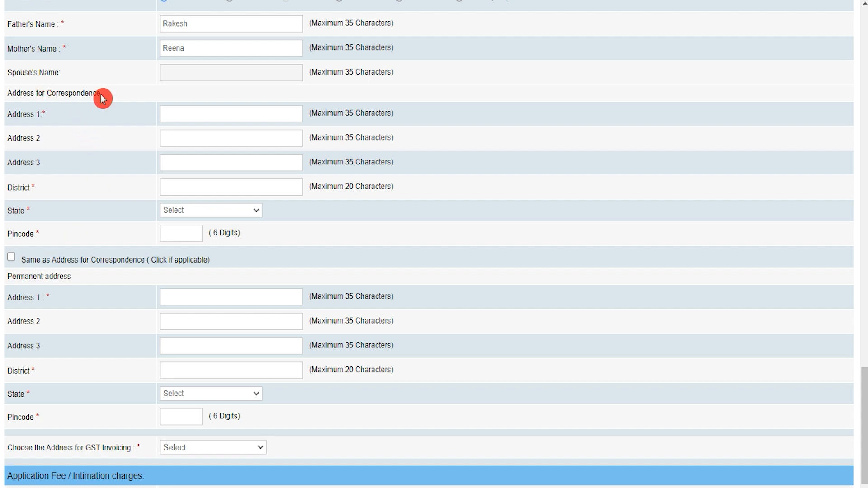
left_click(11, 257)
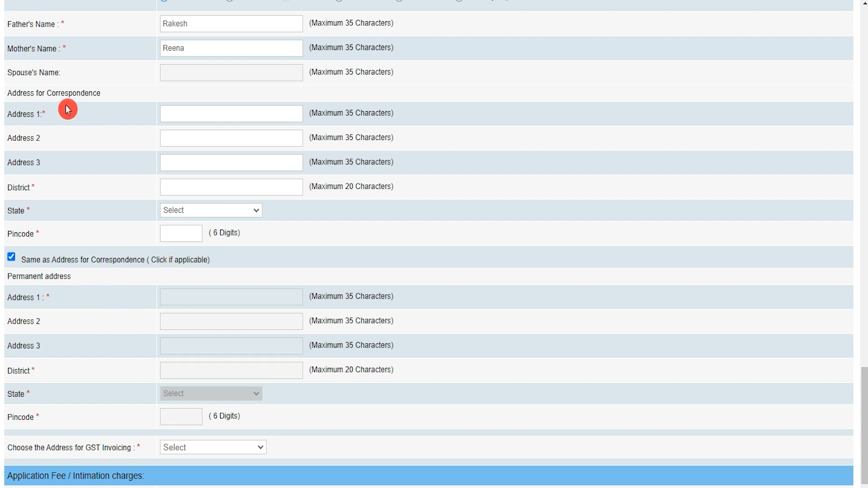
scroll(189, 333, "down", 2)
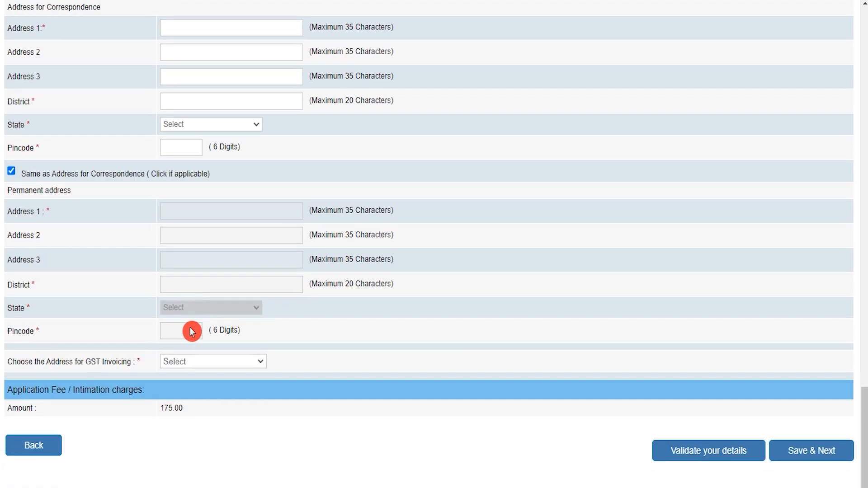
left_click(180, 364)
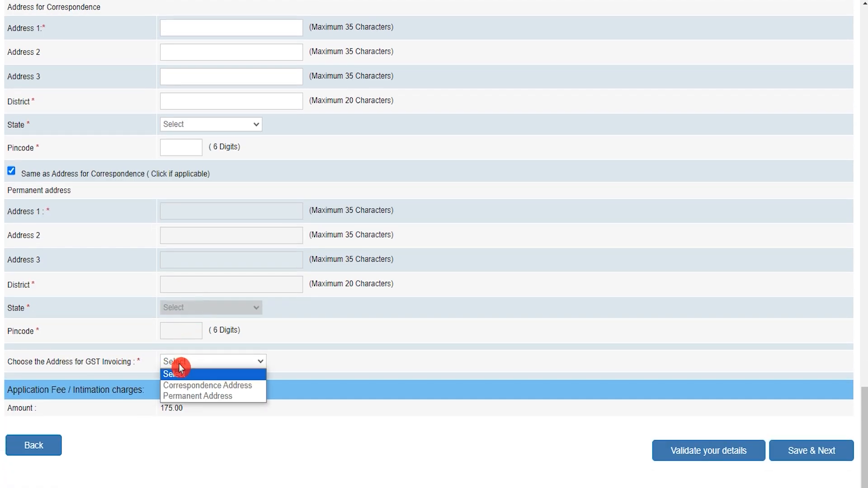
left_click(184, 384)
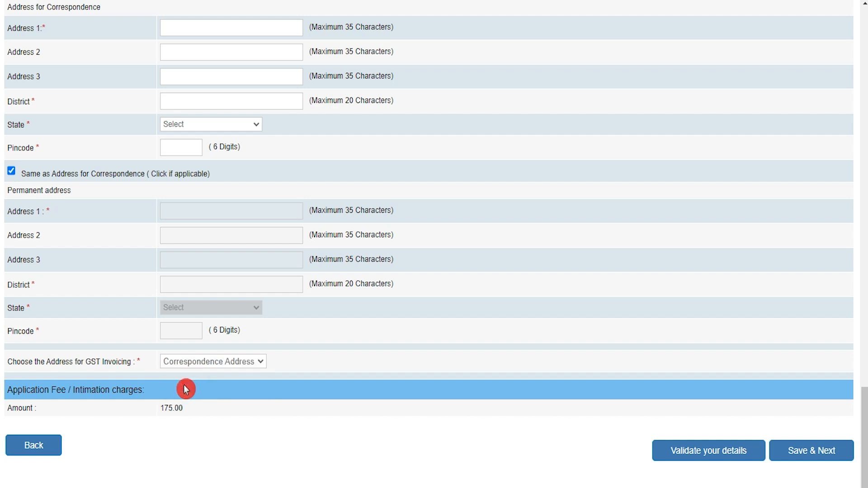
- Check the application fee amount, and save the basic details to proceed to the qualification section
left_click(162, 411)
left_click(190, 407)
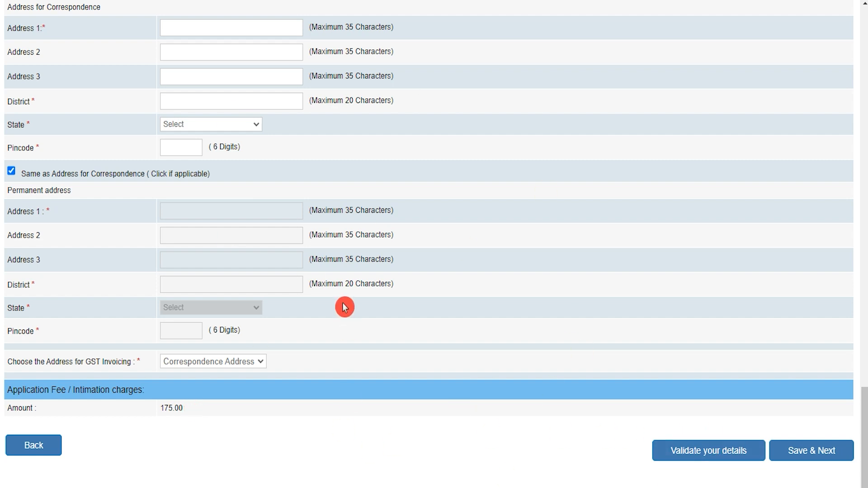
left_click(817, 451)
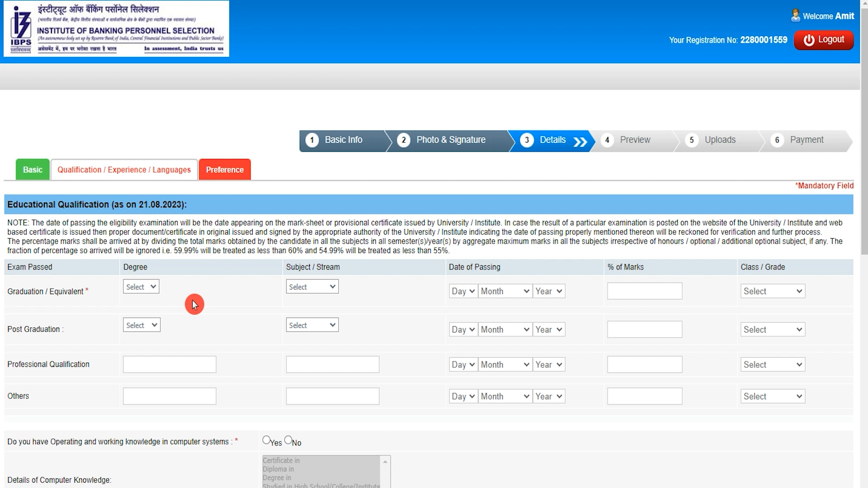
- Set the graduation degree to B.E. and its subject/stream to Commerce
left_click(145, 291)
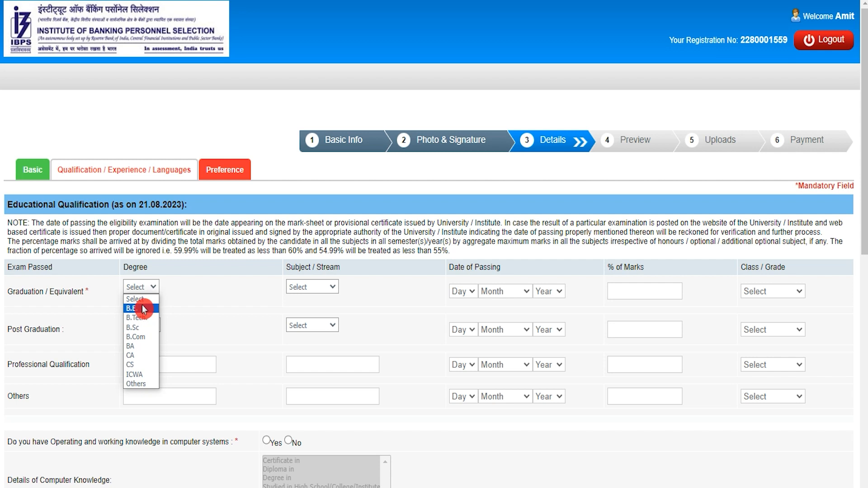
left_click(144, 309)
left_click(311, 287)
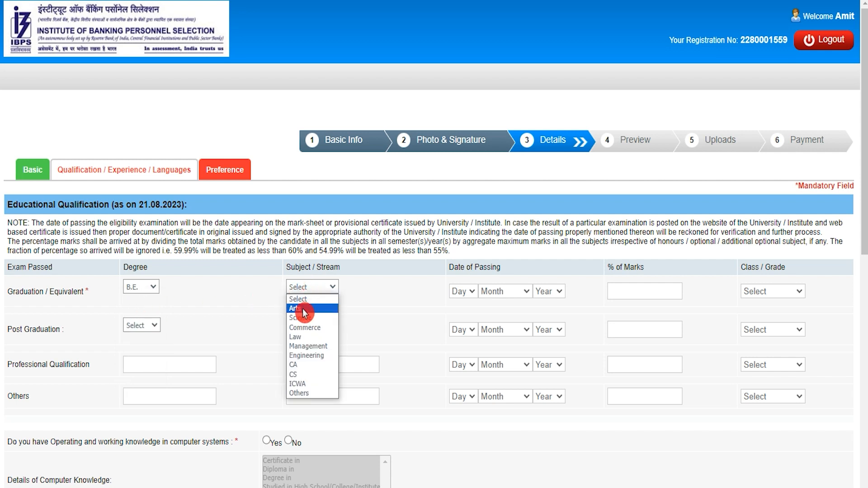
left_click(308, 331)
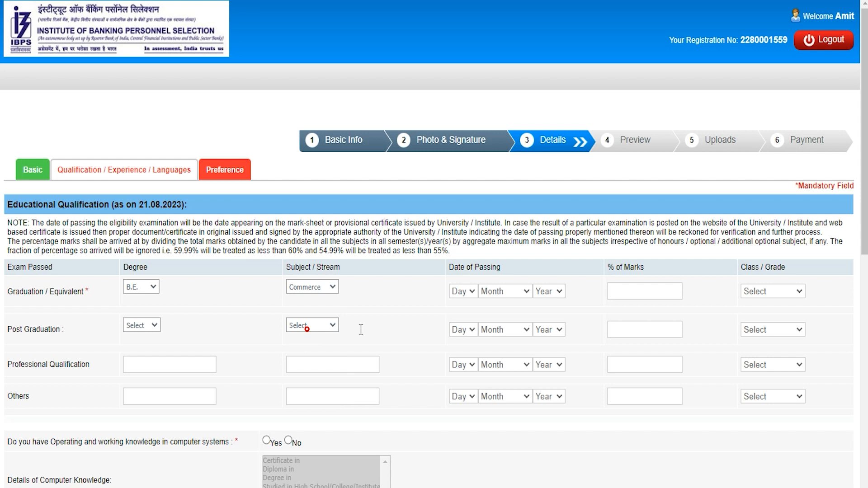
- Enter 75 as the graduation percentage of marks and set the graduation class to First Class
left_click(467, 293)
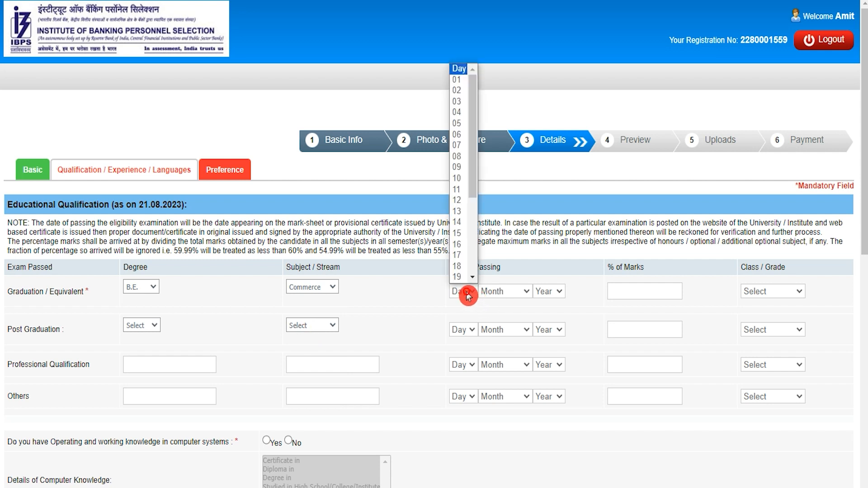
left_click(493, 291)
left_click(555, 293)
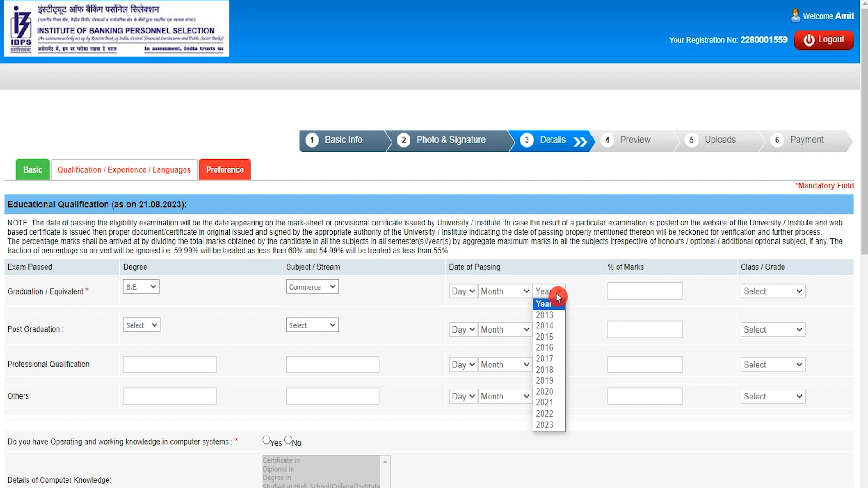
left_click(621, 289)
type("75")
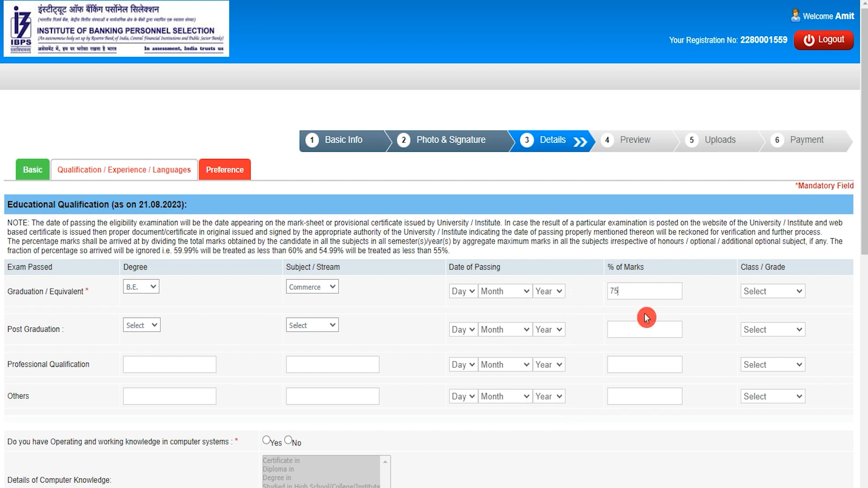
left_click(751, 293)
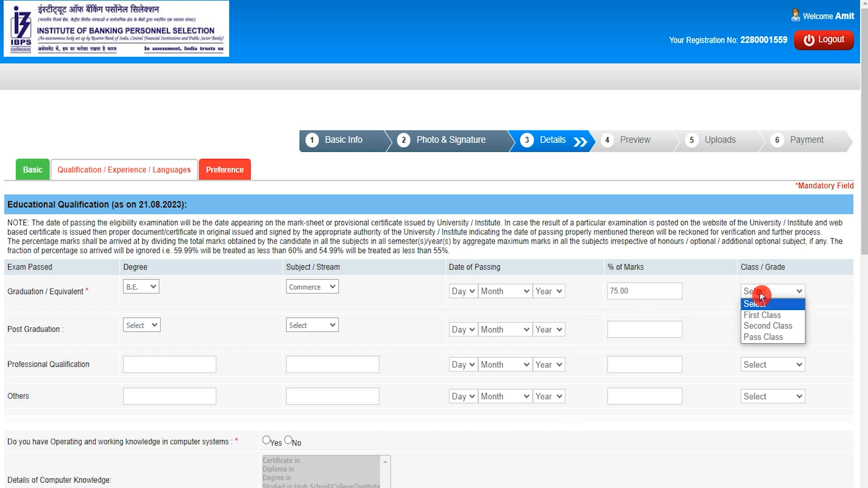
left_click(763, 315)
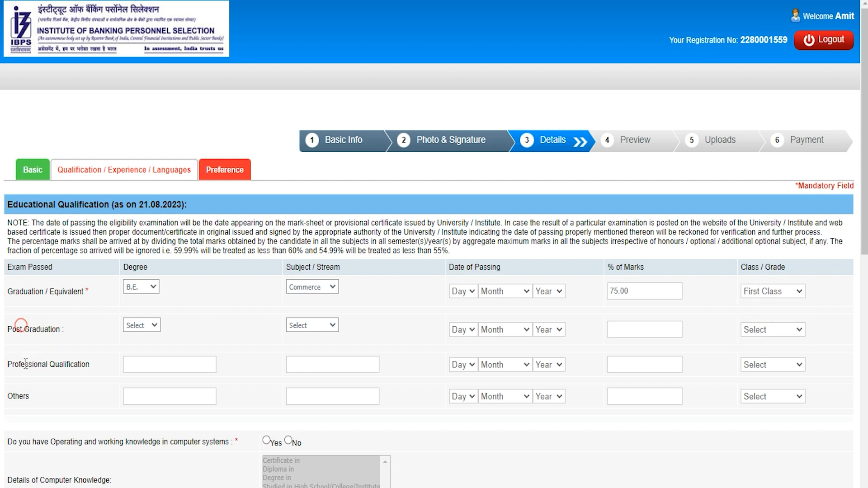
- Declare working knowledge of computer systems as Yes, with a Diploma in Computer Operations as the details
left_click(71, 359)
scroll(320, 354, "down", 3)
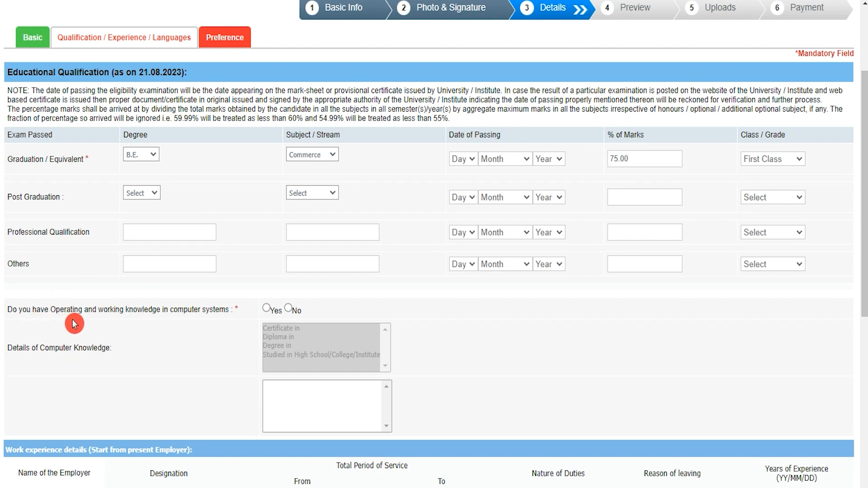
left_click(61, 308)
left_click(270, 310)
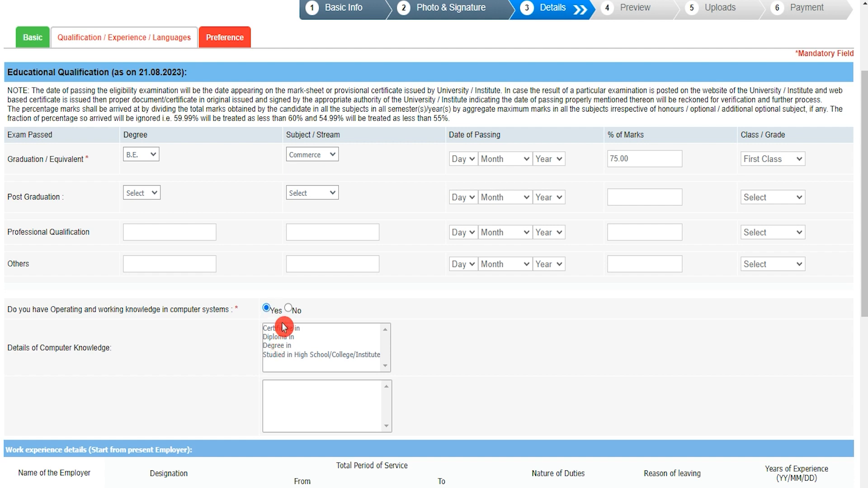
left_click(281, 328)
left_click(281, 337)
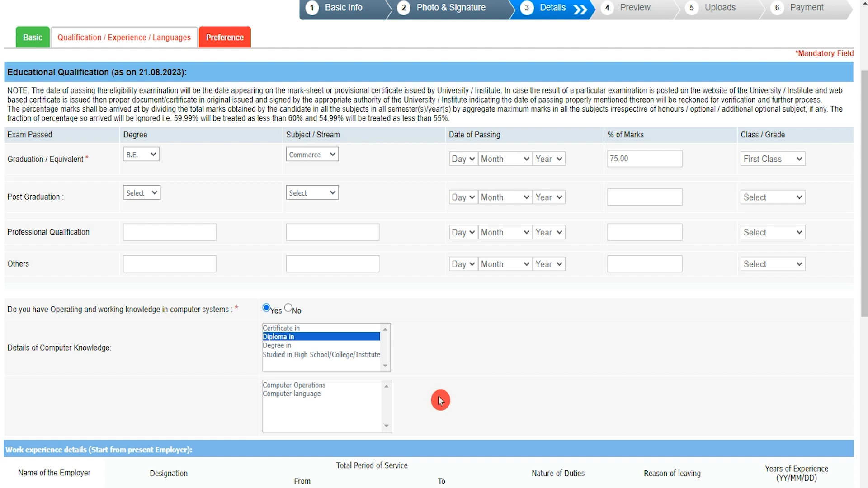
left_click(315, 387)
- Examine the work experience fields, including employer, designation, service period, nature of duties, reason of leaving and years of experience
scroll(426, 391, "down", 4)
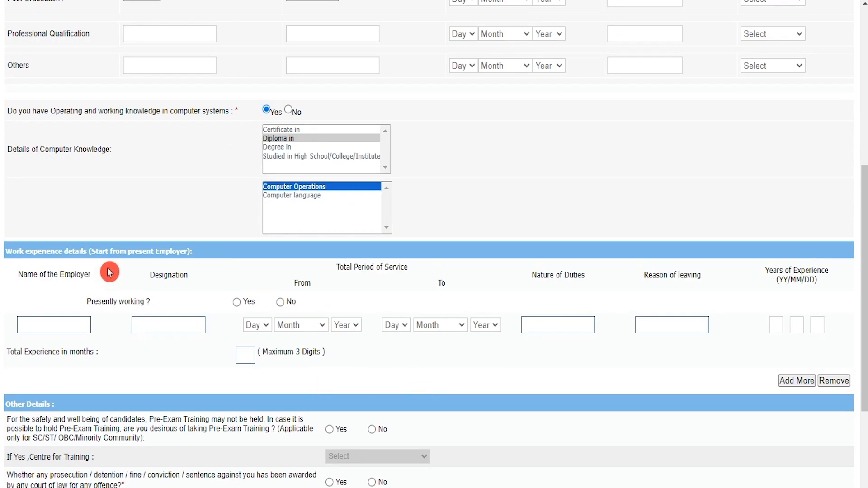
left_click(32, 271)
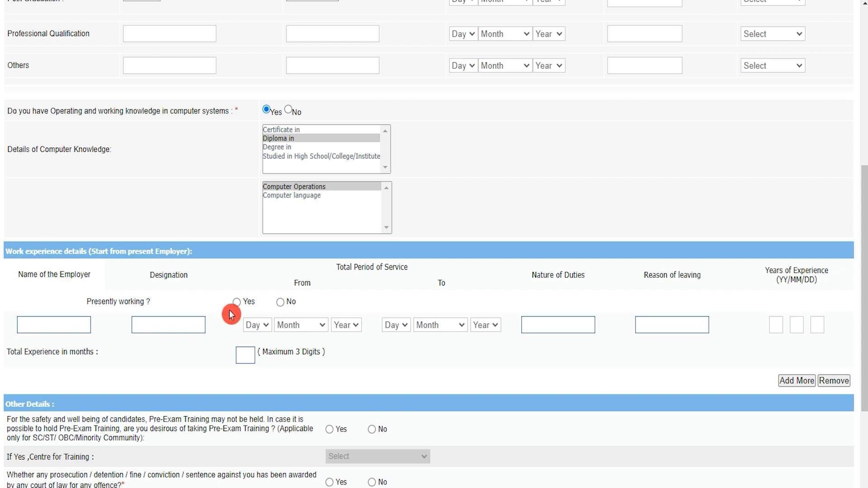
left_click(156, 321)
left_click(265, 326)
left_click(316, 325)
left_click(354, 325)
left_click(394, 325)
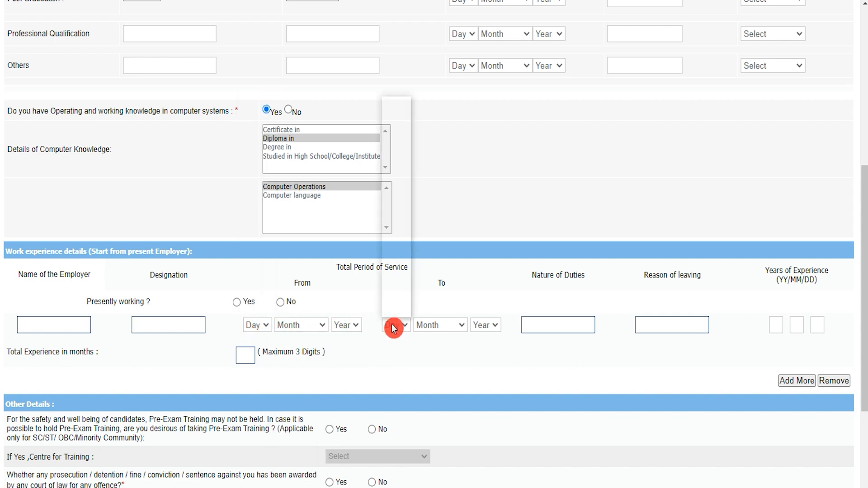
left_click(441, 326)
left_click(485, 327)
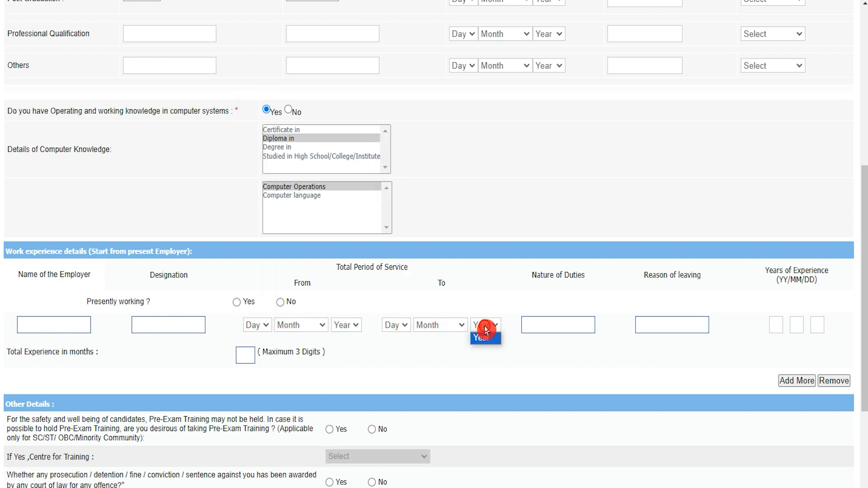
left_click(548, 324)
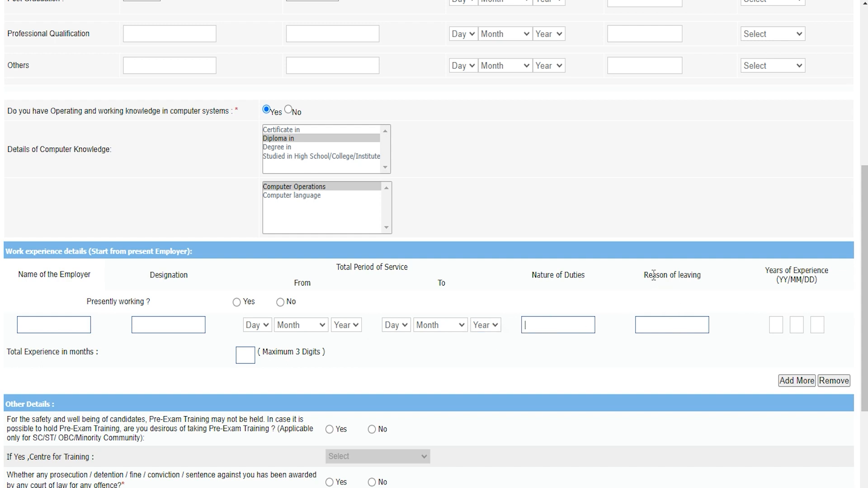
left_click(653, 324)
left_click(778, 329)
left_click(803, 329)
- Answer No to both the pre-exam training question and the prosecution or conviction question in the other details
scroll(240, 233, "down", 4)
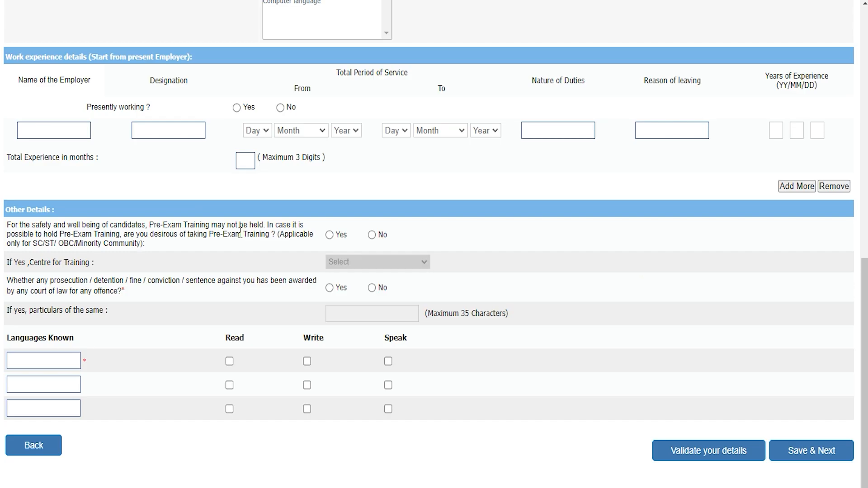
left_click(330, 235)
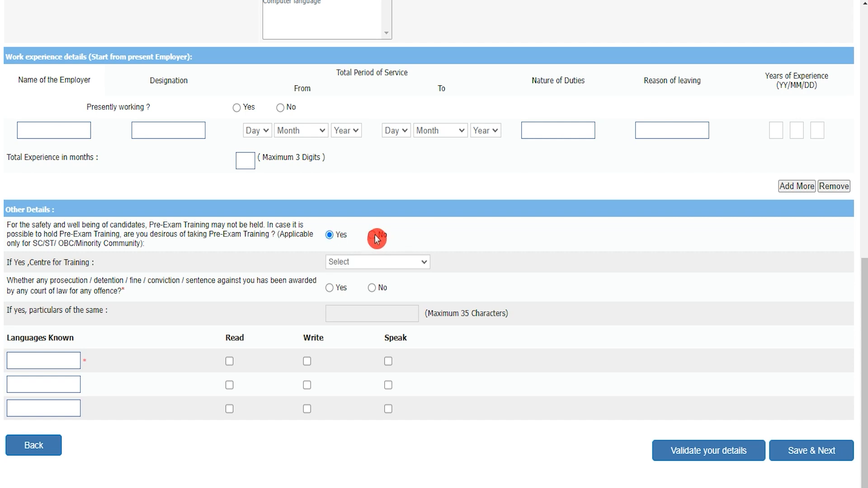
left_click(366, 265)
left_click(366, 266)
left_click(371, 236)
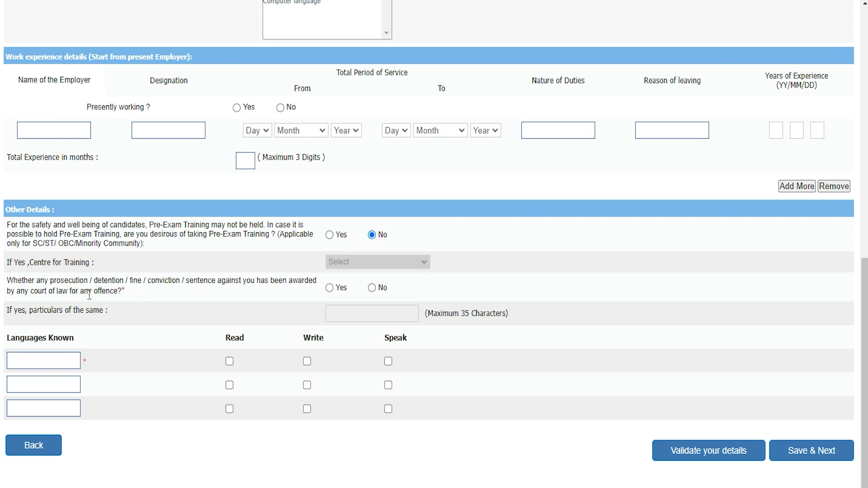
left_click(374, 290)
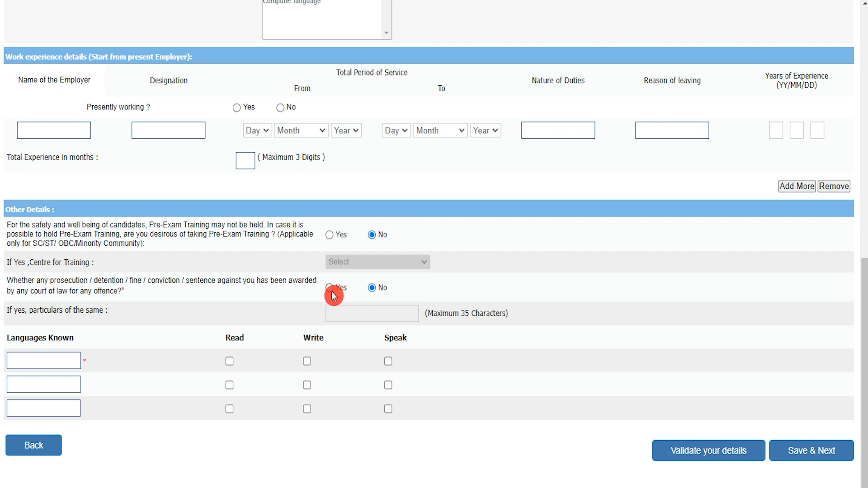
- Add Hindi as a known language for reading, writing and speaking, and save the qualification details to proceed to the bank preferences
left_click(54, 361)
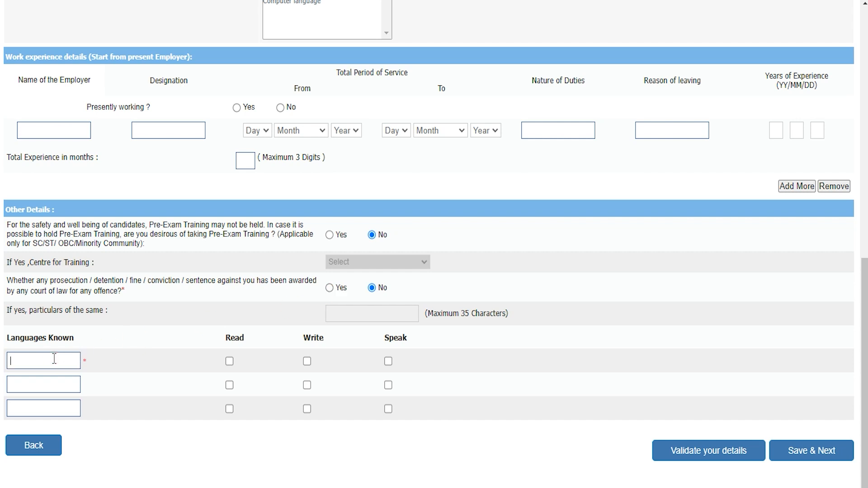
type("Hindi")
left_click(230, 361)
left_click(308, 362)
left_click(388, 362)
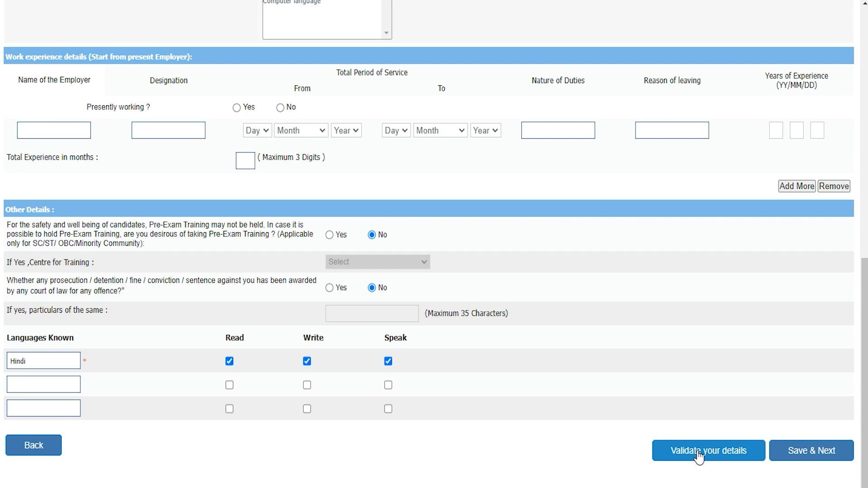
left_click(812, 451)
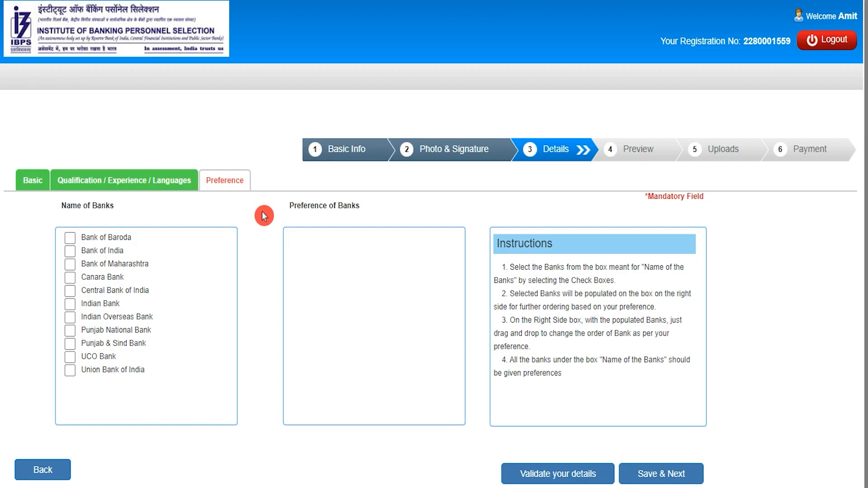
- Add Union Bank of India, Punjab National Bank, Punjab & Sind Bank, UCO Bank, Indian Bank and Central Bank of India to the preferences in that order
left_click(72, 371)
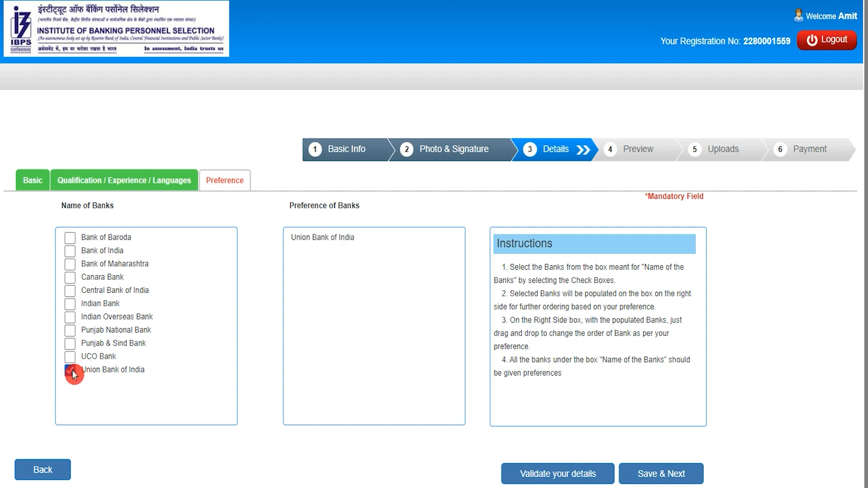
left_click(71, 332)
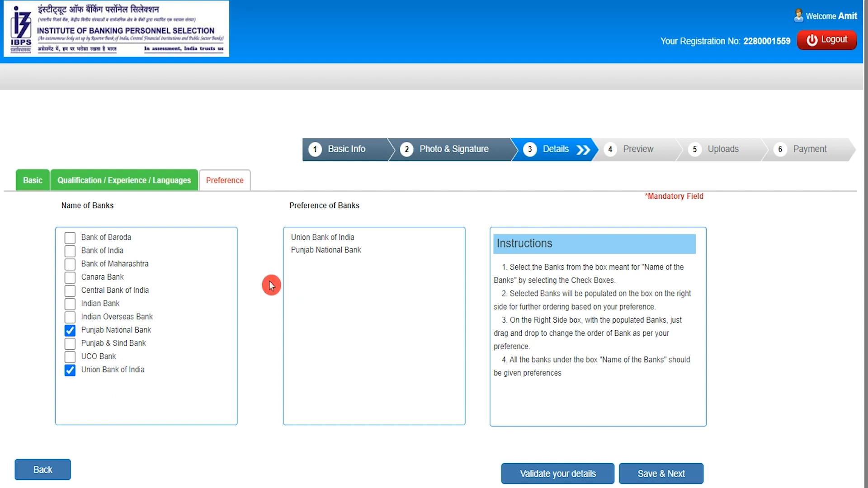
left_click(71, 344)
left_click(71, 357)
left_click(71, 304)
left_click(71, 291)
- Add Canara Bank, Bank of India, Bank of Baroda, Bank of Maharashtra and Indian Overseas Bank as the remaining bank preferences
left_click(71, 278)
left_click(70, 251)
left_click(70, 238)
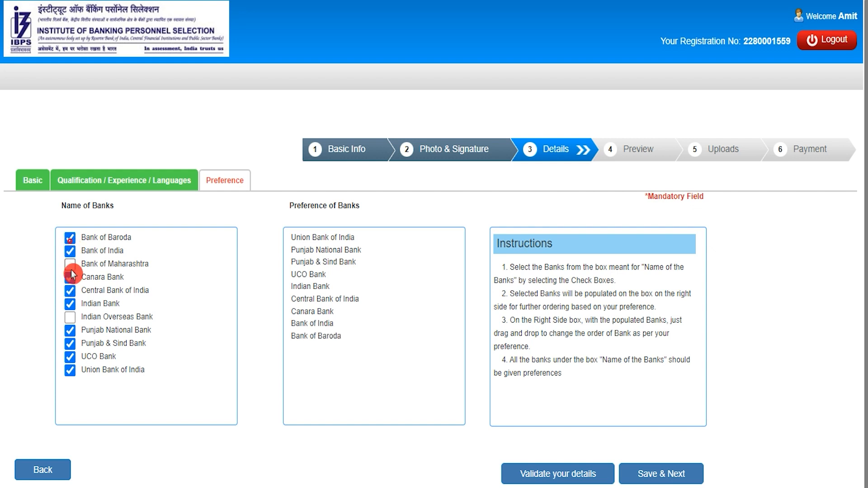
left_click(70, 264)
left_click(71, 318)
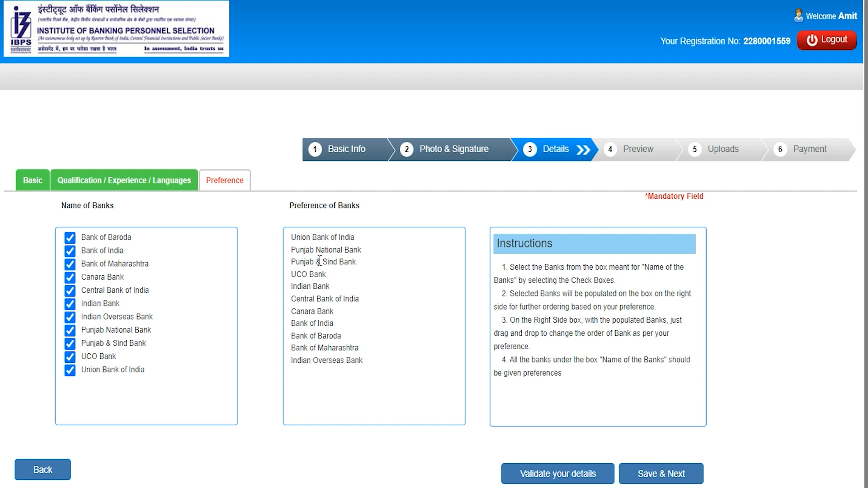
- Validate the bank preferences and save them to proceed to the application preview
left_click(548, 475)
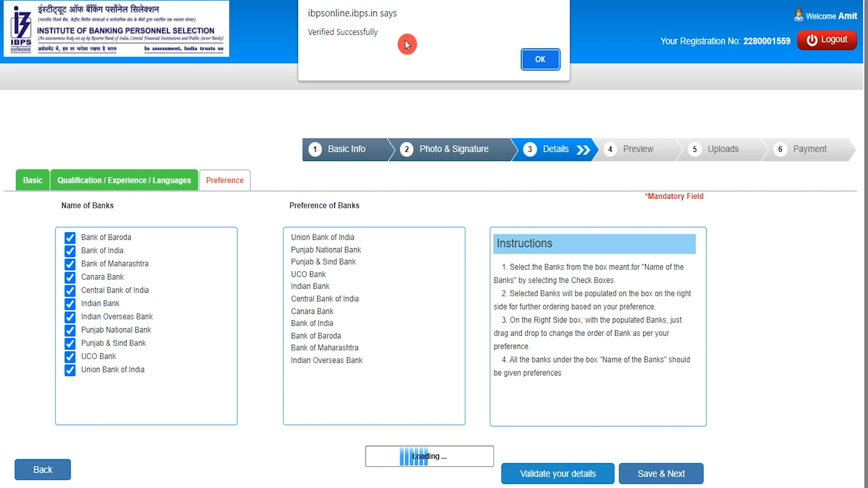
left_click(536, 55)
left_click(653, 475)
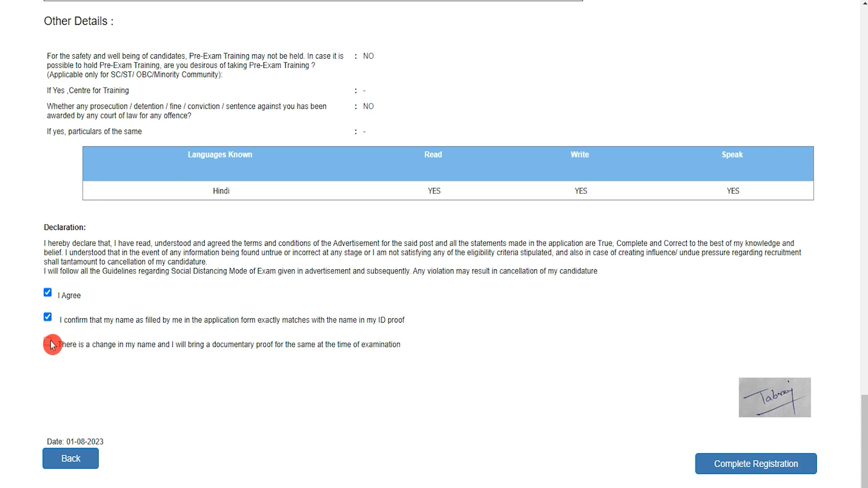
- Keep the declaration that the name matches the ID proof confirmed, and complete the registration
left_click(47, 321)
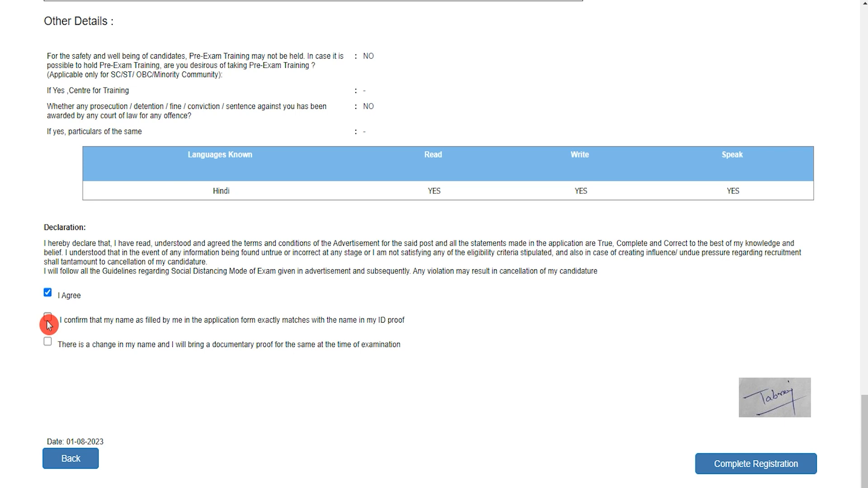
left_click(48, 321)
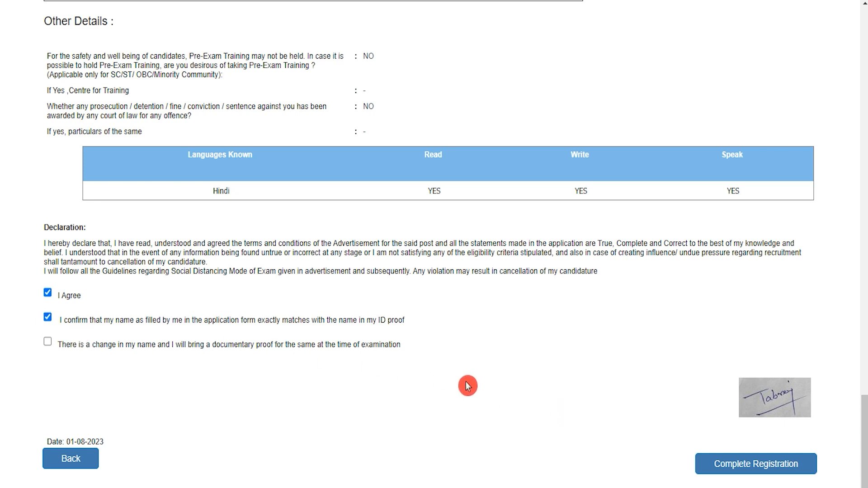
left_click(739, 469)
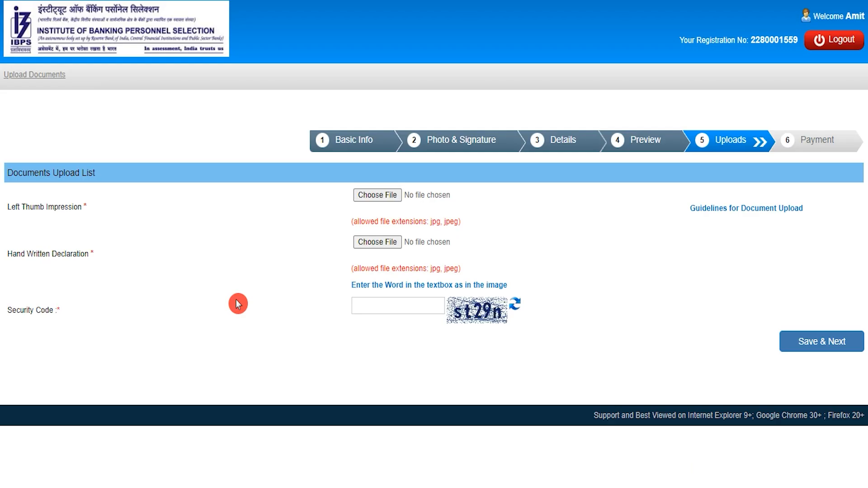
- Examine the document upload guidelines for the file type, dimensions and file size of the left thumb impression and handwritten declaration
left_click_drag(22, 255, 73, 253)
left_click(379, 195)
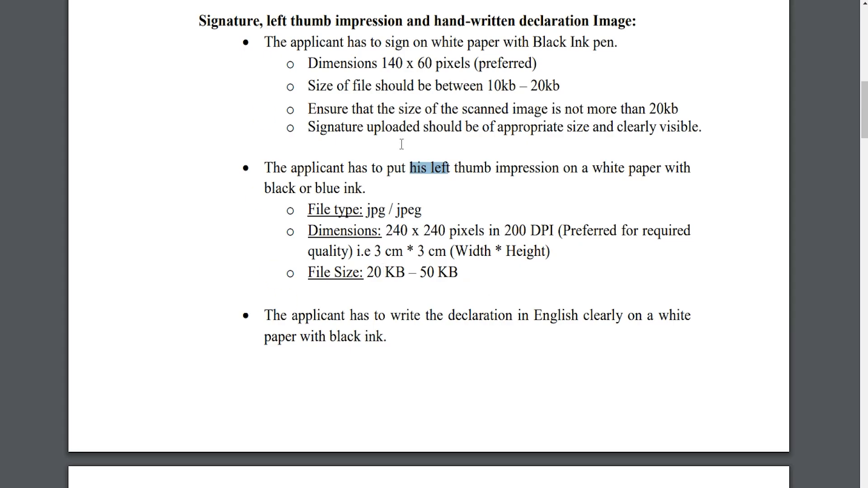
left_click_drag(375, 271, 449, 271)
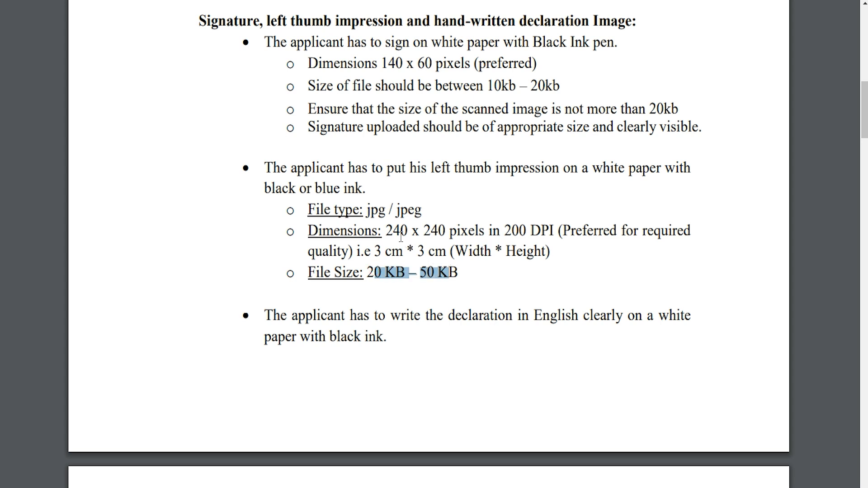
left_click_drag(387, 230, 445, 232)
scroll(435, 250, "down", 5)
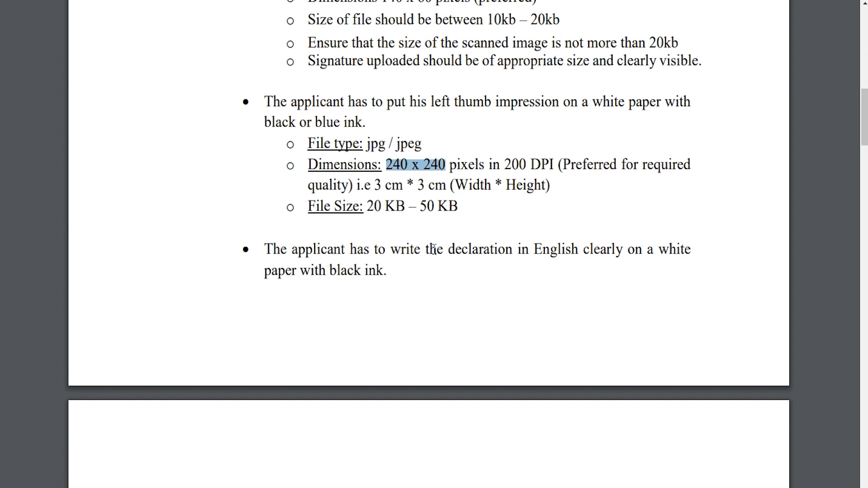
scroll(434, 250, "down", 3)
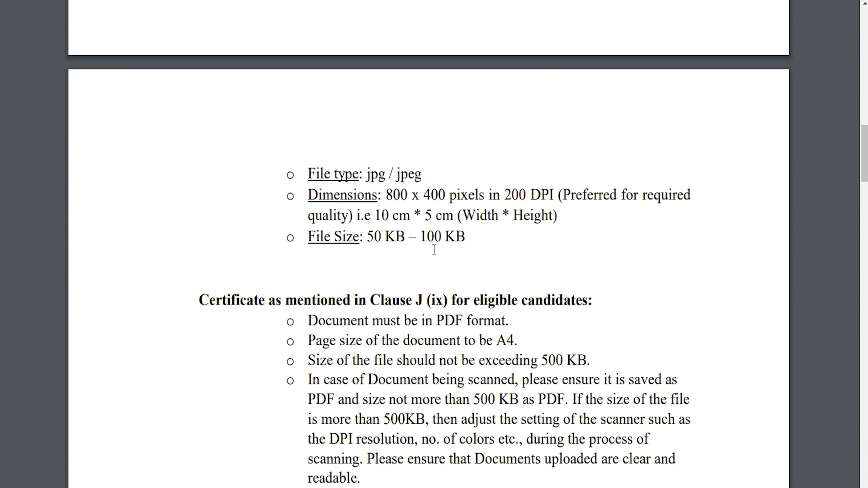
scroll(434, 250, "down", 6)
scroll(435, 250, "up", 6)
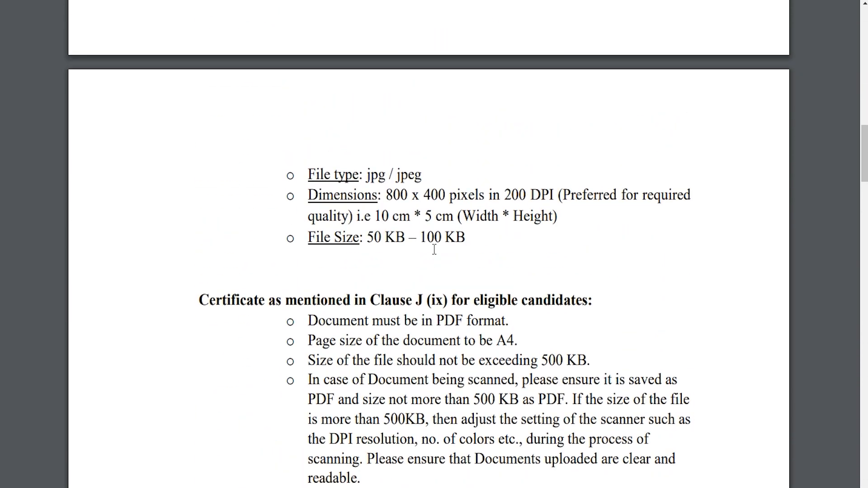
scroll(434, 250, "up", 3)
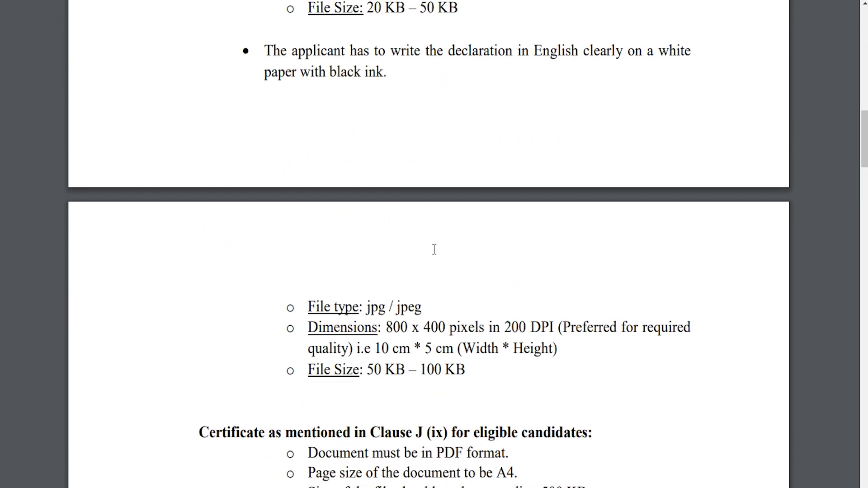
- Check the handwritten declaration's required language, file size, pixel dimensions and DPI in the upload guidelines
double_click(545, 50)
left_click_drag(362, 370, 459, 370)
left_click_drag(387, 327, 443, 327)
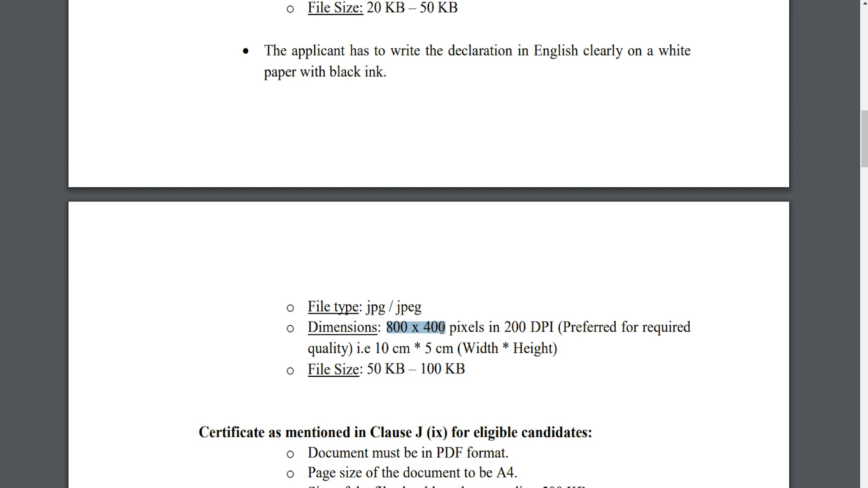
double_click(510, 327)
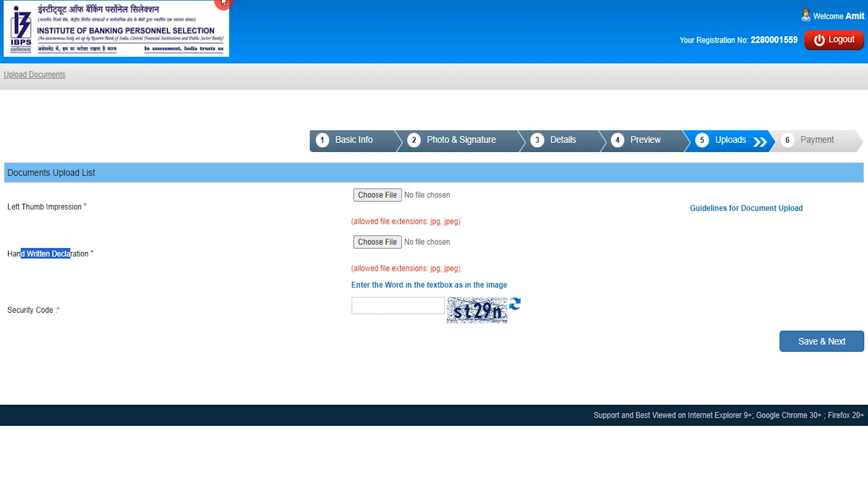
- Go through the left thumb impression upload and the security code field in the documents upload list
left_click(387, 198)
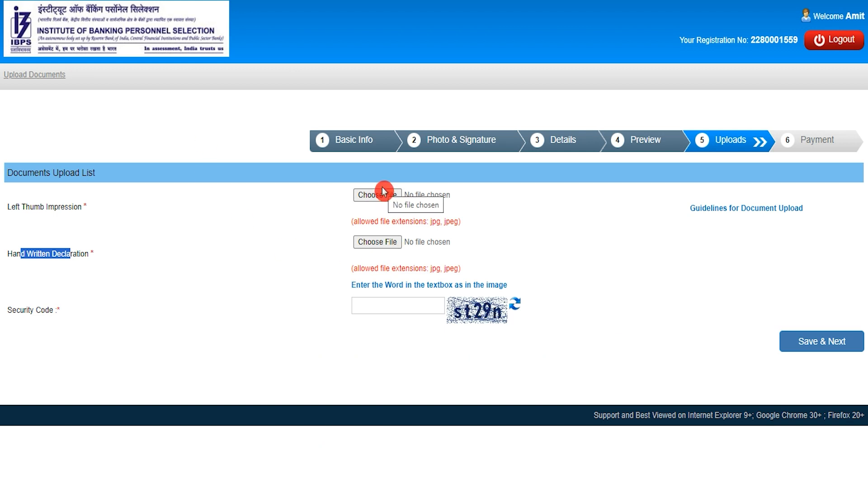
left_click(381, 307)
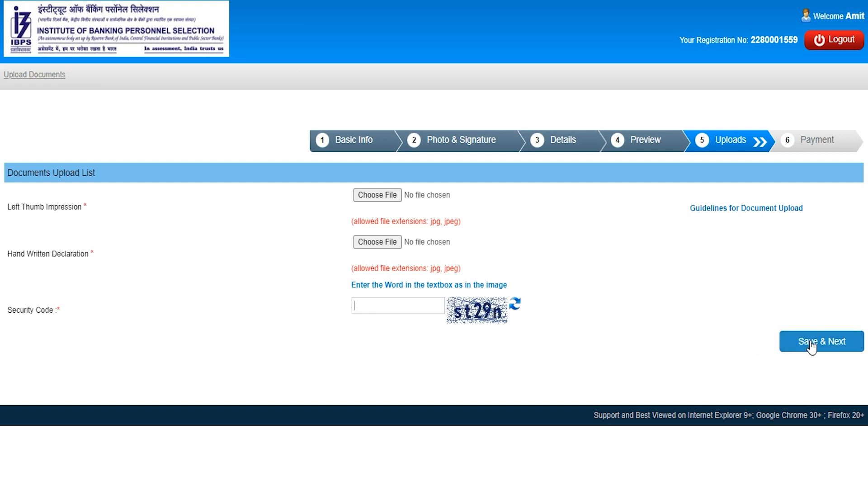
left_click(618, 306)
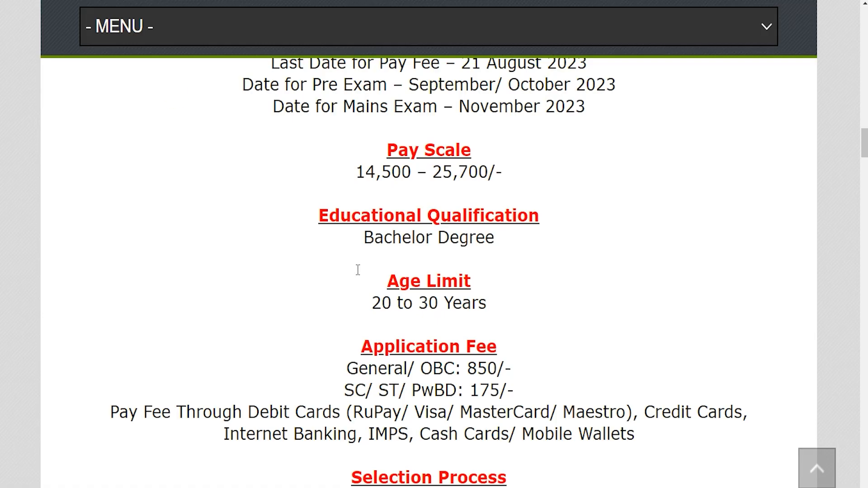
- Check the application fee for the General/OBC and SC/ST/PwBD categories in the recruitment notice
left_click_drag(360, 366, 508, 366)
left_click_drag(348, 390, 471, 389)
left_click(484, 388)
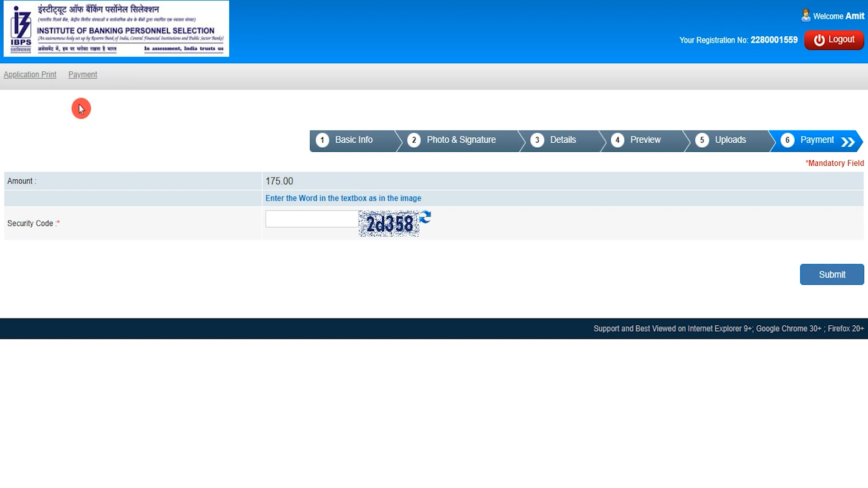
- Check the application print option and proceed from the application fee page to the online payment gateway
left_click(32, 76)
left_click(290, 218)
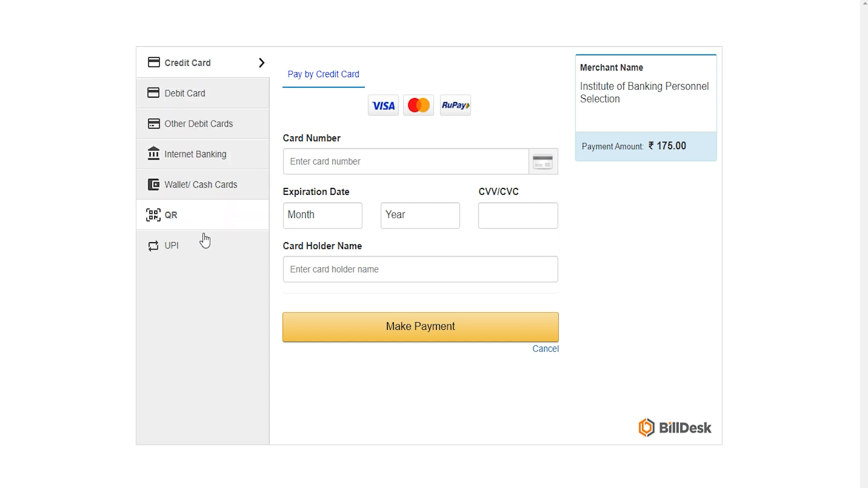
- Choose debit card payment and set the expiration year to 2025, going through the card number, expiration month, CVV and card holder name fields
left_click(193, 96)
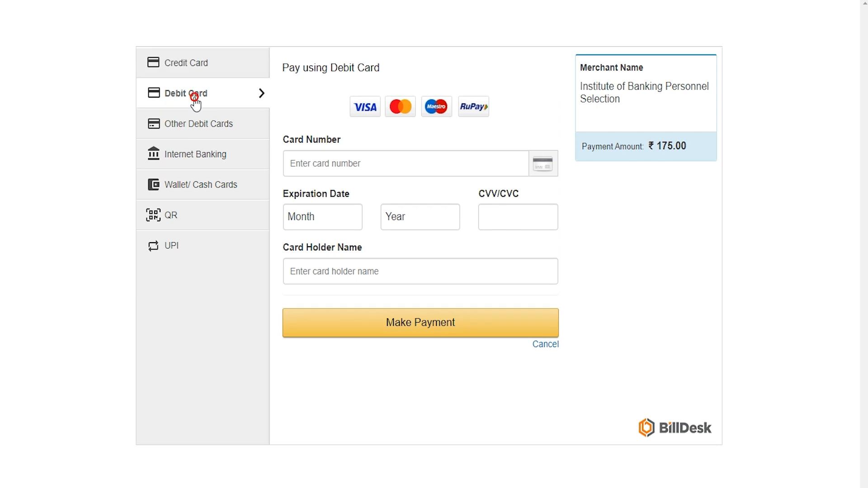
left_click(343, 163)
left_click(329, 217)
left_click(322, 234)
left_click(395, 222)
left_click(397, 247)
left_click(417, 217)
left_click(407, 278)
left_click(498, 220)
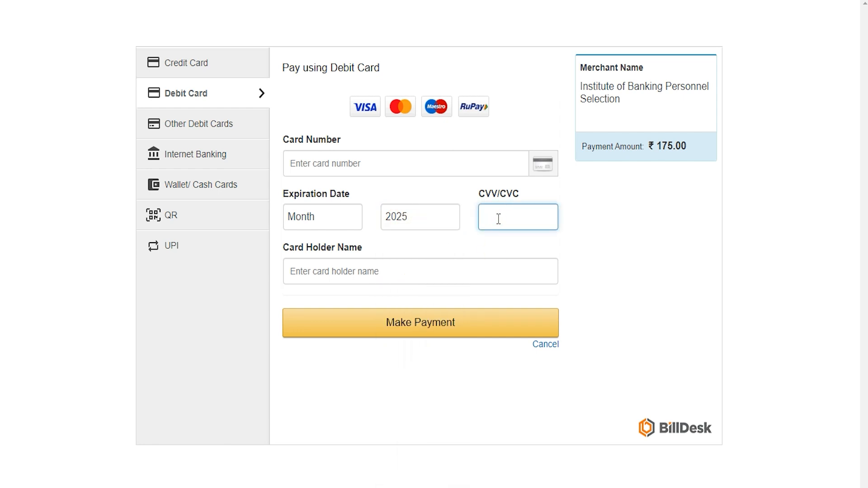
left_click(400, 273)
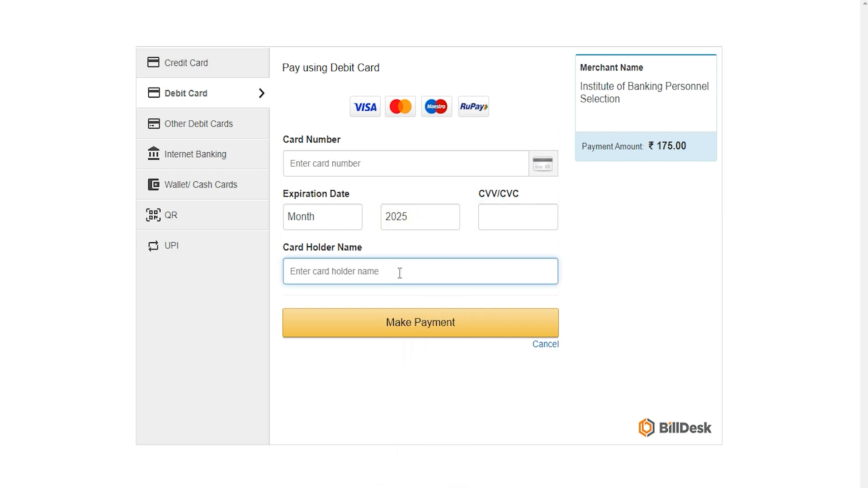